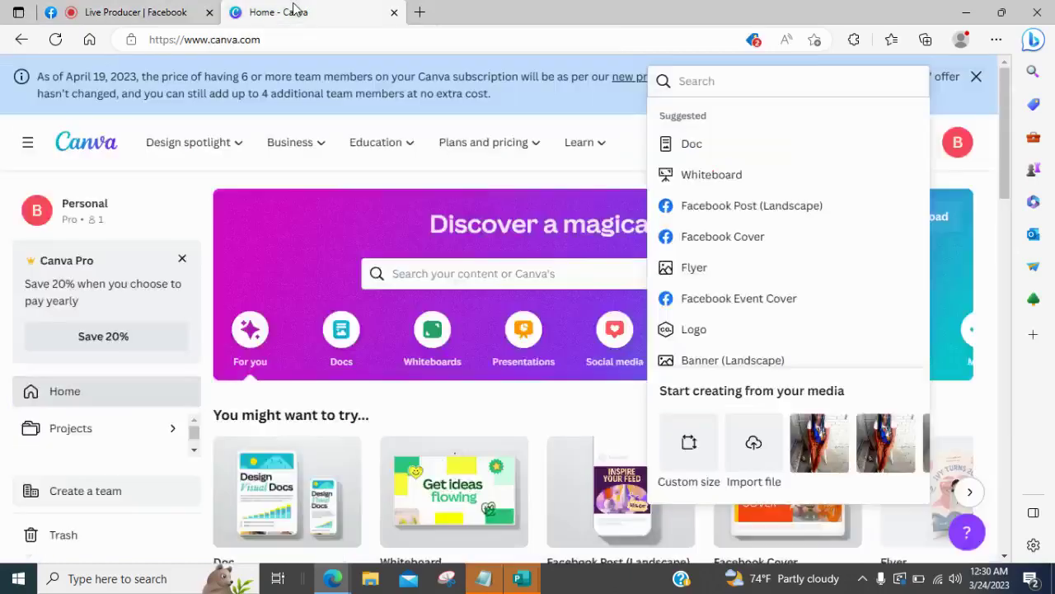
- Dismiss the pricing notice and create a new blank Facebook Cover design
{"action": "left_click", "coordinate": [528, 104]}
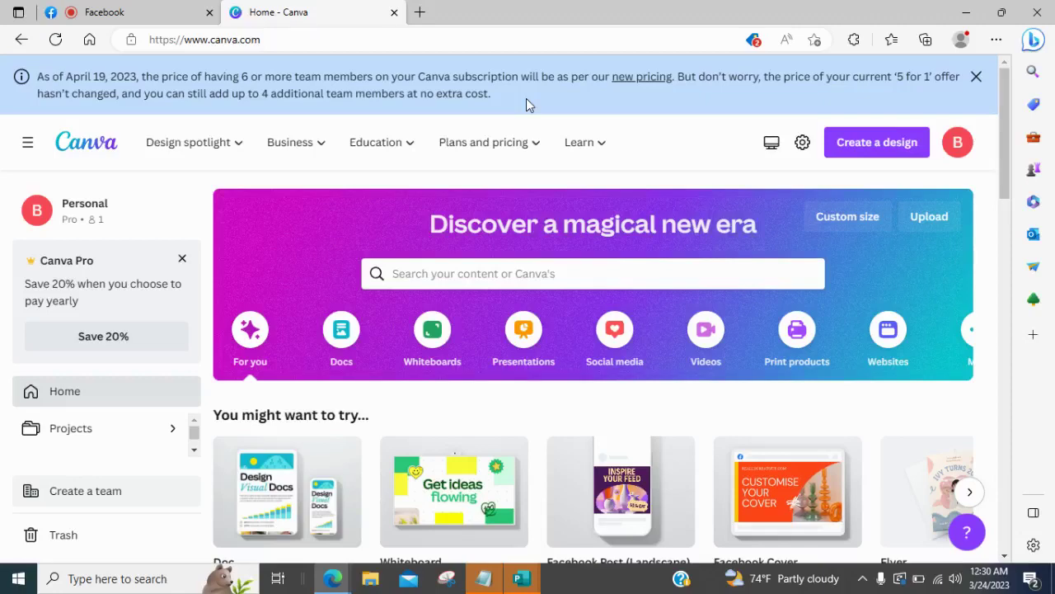
{"action": "left_click", "coordinate": [975, 76]}
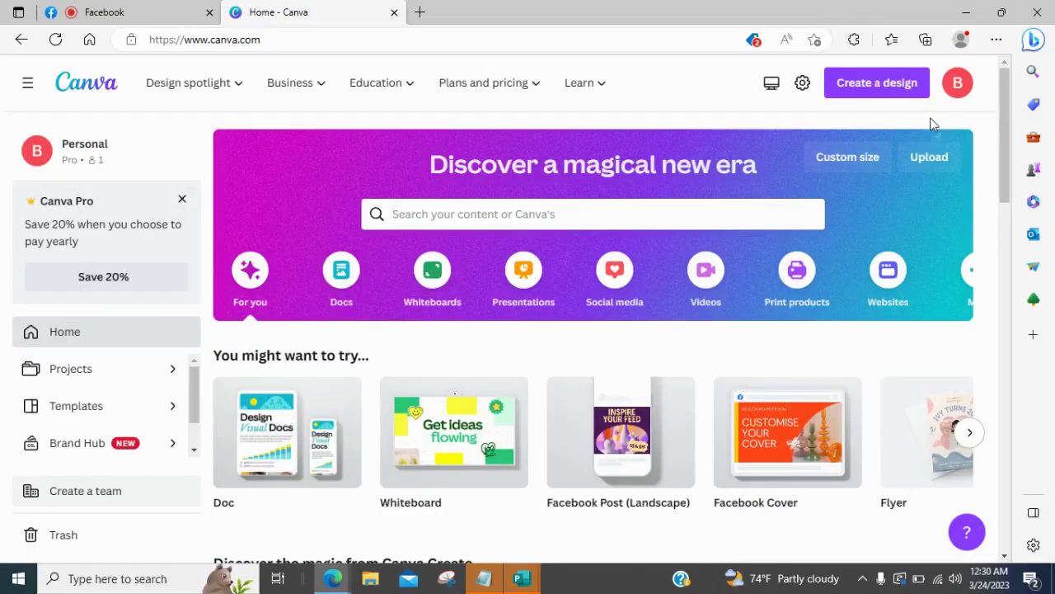
{"action": "left_click", "coordinate": [888, 80]}
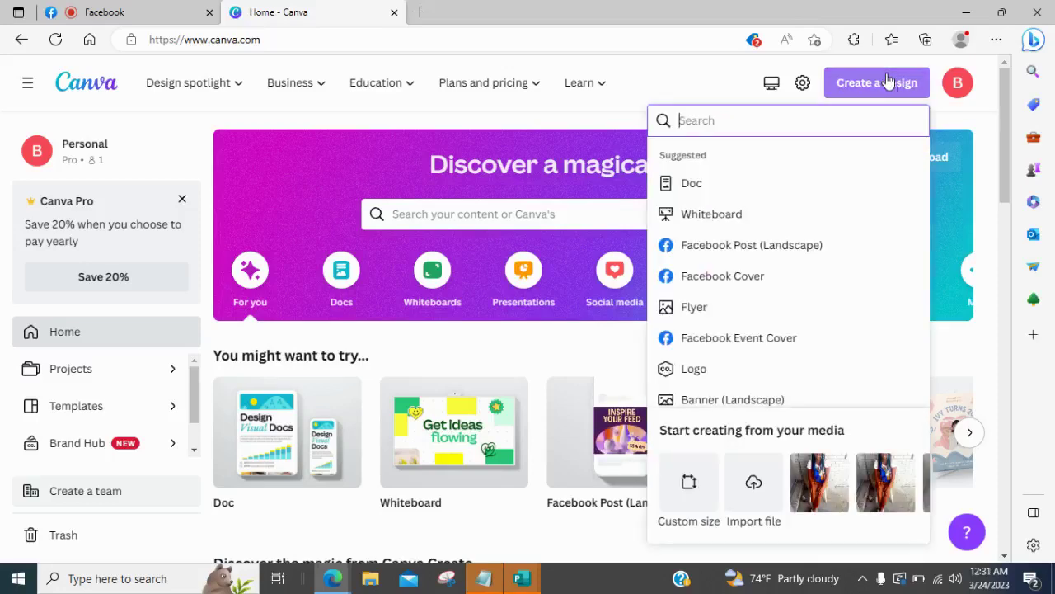
{"action": "left_click", "coordinate": [785, 273]}
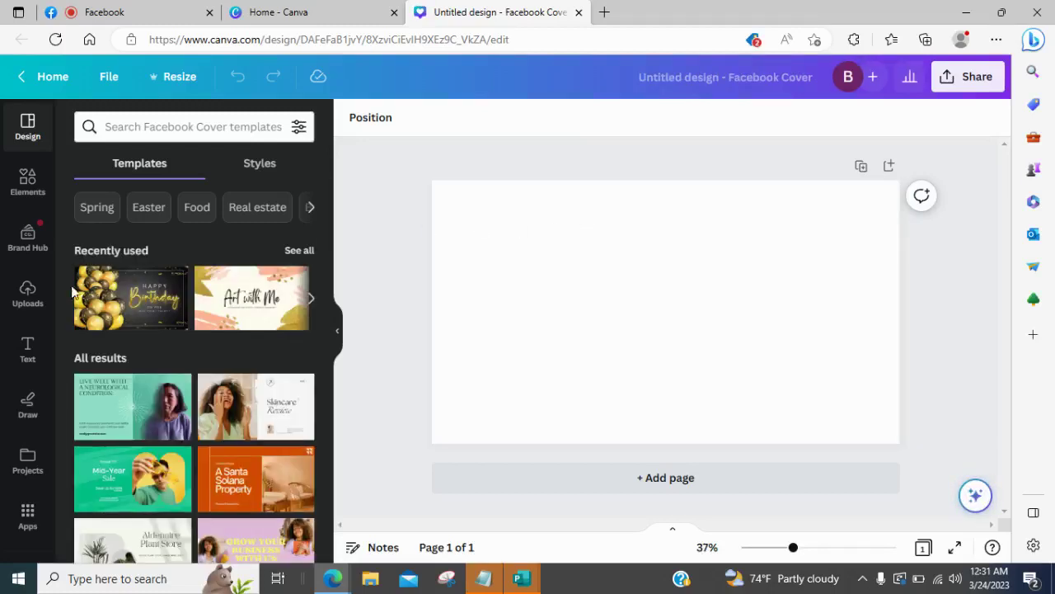
- Add the uploaded photo of the woman in the floral outfit, hand on hip beside a wooden stool, to the blank page
{"action": "left_click", "coordinate": [32, 298]}
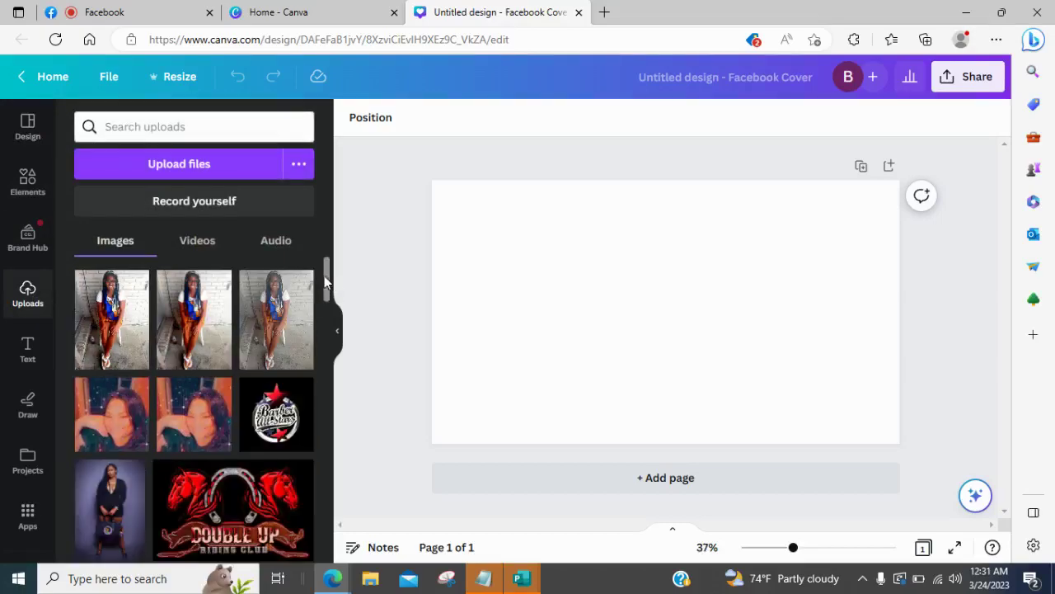
{"action": "left_click_drag", "start_coordinate": [326, 282], "coordinate": [354, 521]}
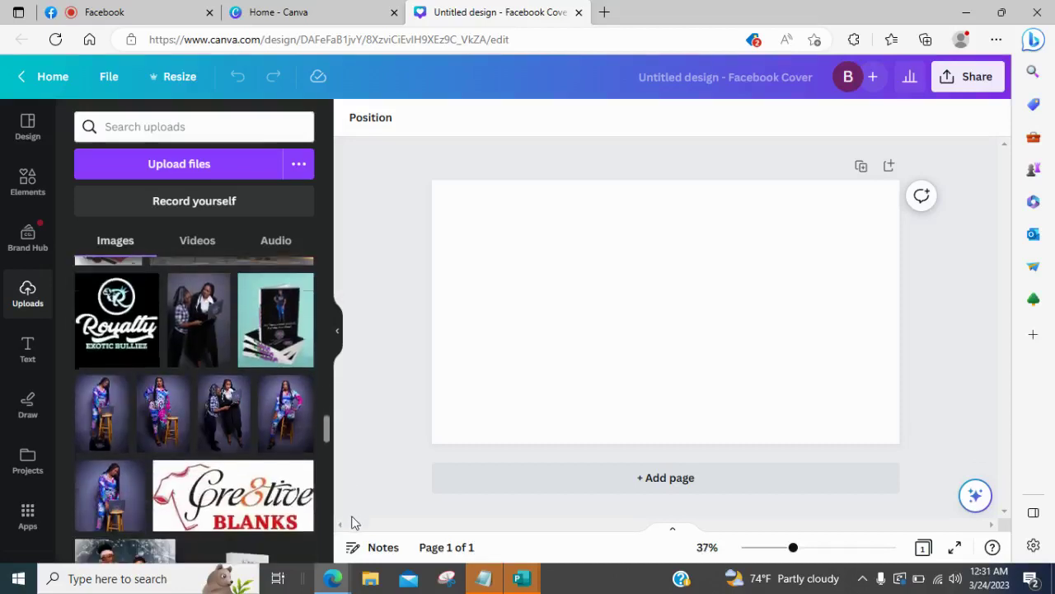
{"action": "left_click", "coordinate": [171, 421]}
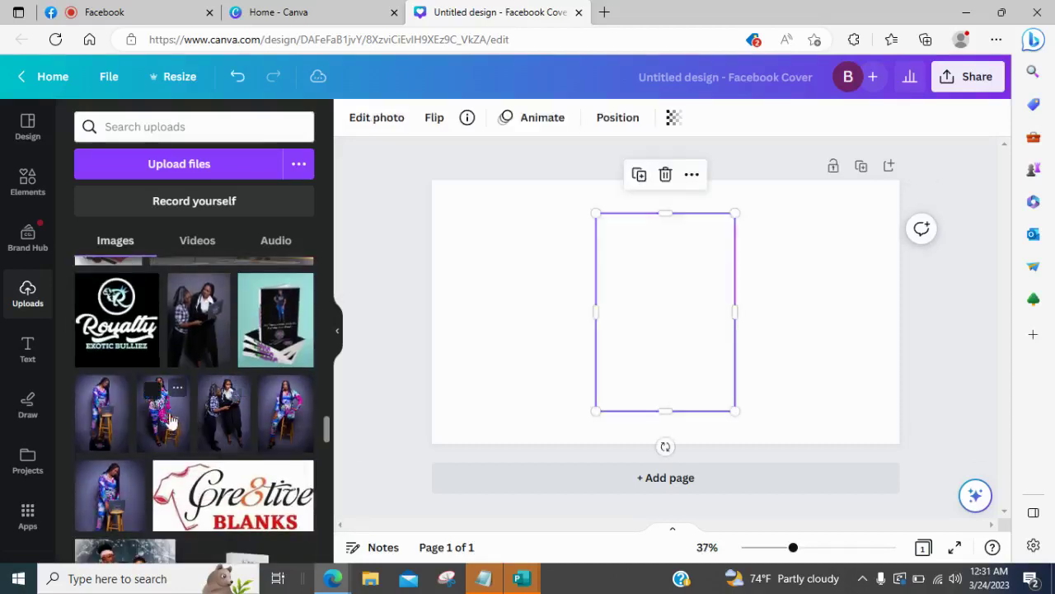
{"action": "left_click", "coordinate": [483, 200]}
{"action": "left_click", "coordinate": [642, 264]}
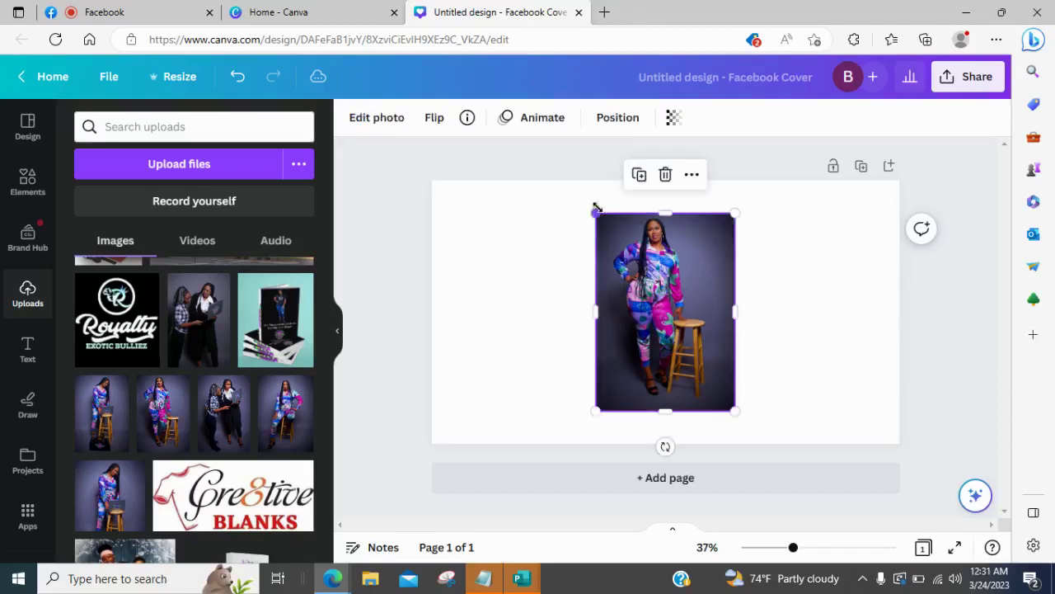
- Brush over the whole wooden stool in the photo with Magic Edit at brush size 13, and continue to the description
{"action": "left_click_drag", "start_coordinate": [797, 551], "coordinate": [815, 554]}
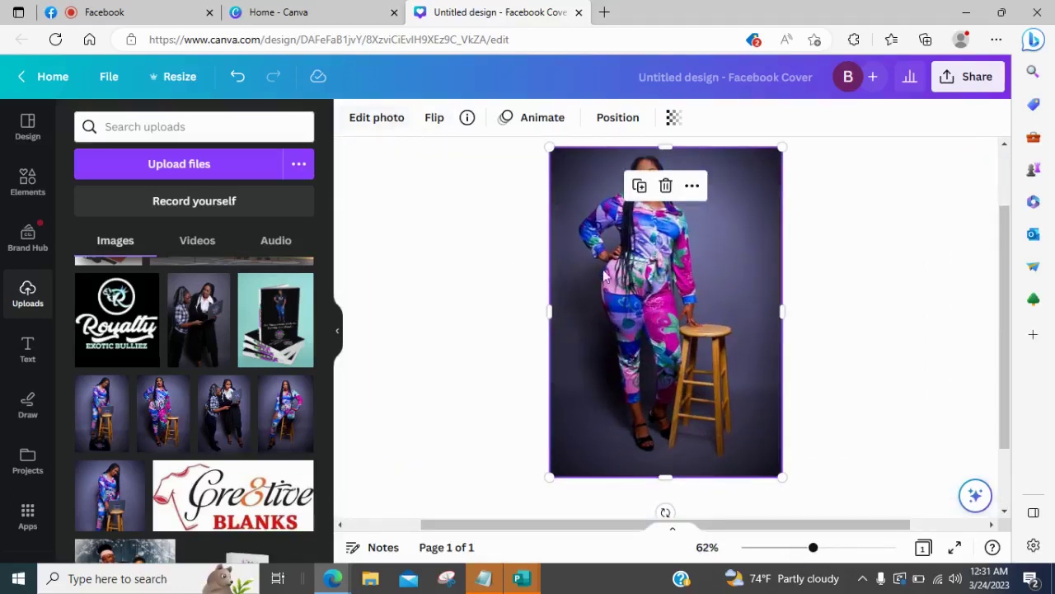
{"action": "left_click", "coordinate": [396, 117]}
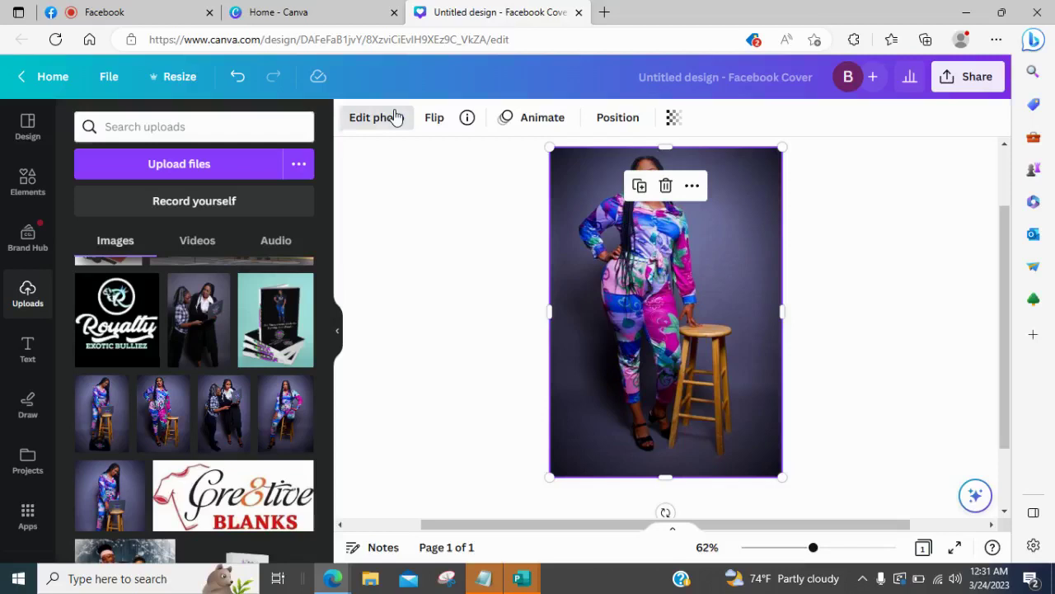
{"action": "left_click", "coordinate": [386, 120]}
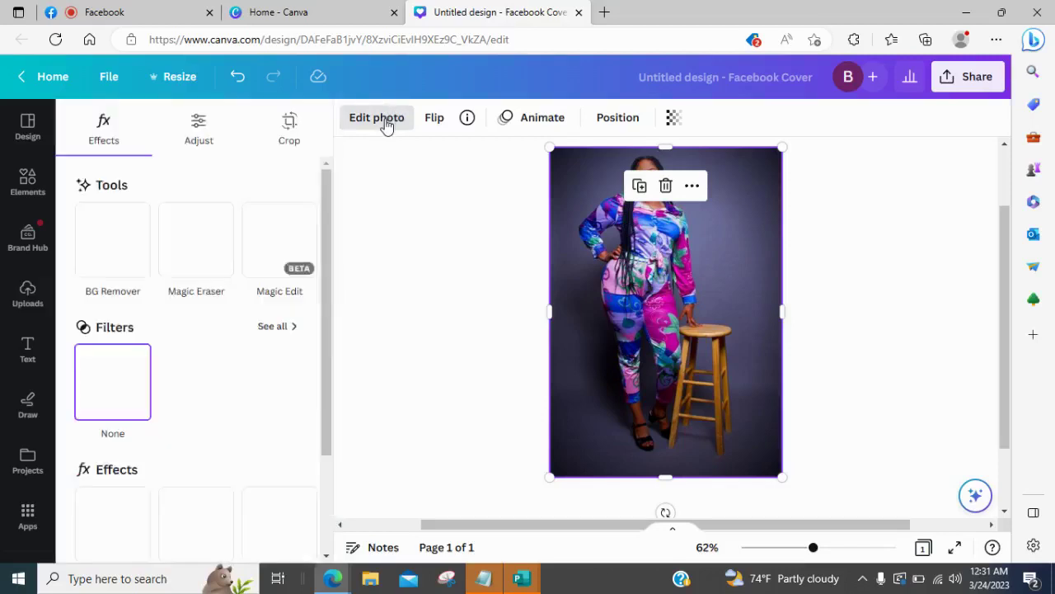
{"action": "left_click", "coordinate": [279, 237]}
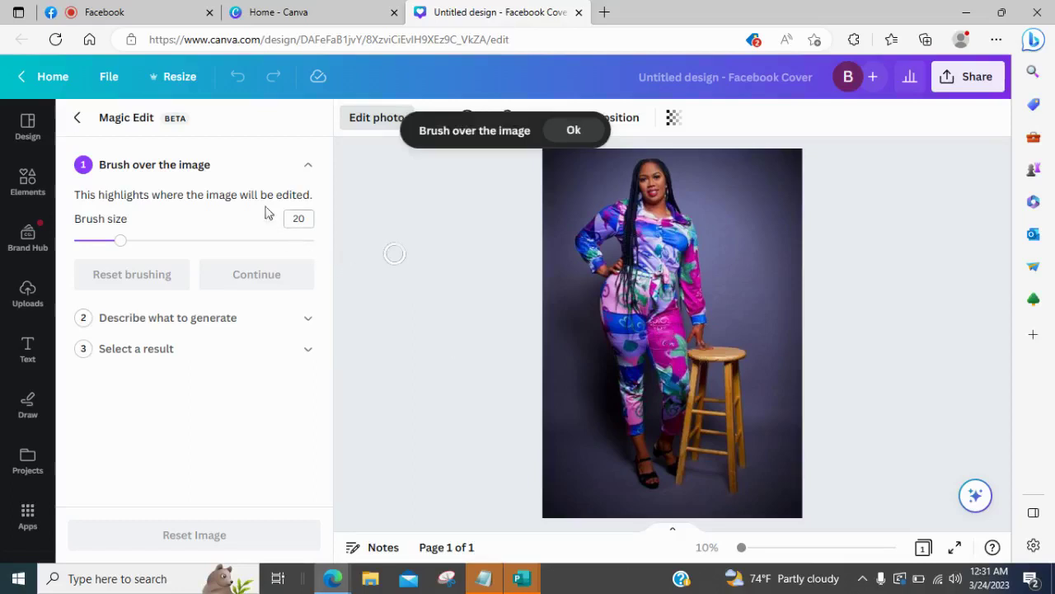
{"action": "left_click_drag", "start_coordinate": [114, 245], "coordinate": [103, 241]}
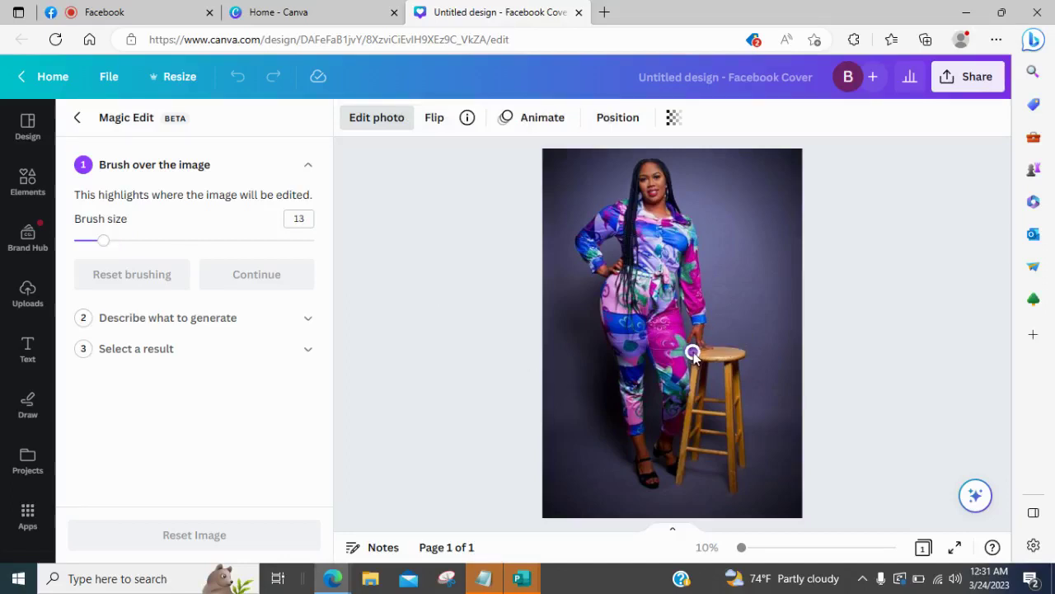
{"action": "mouse_move", "coordinate": [693, 352]}
{"action": "left_mouse_down"}
{"action": "mouse_move", "coordinate": [739, 357]}
{"action": "mouse_move", "coordinate": [744, 459]}
{"action": "mouse_move", "coordinate": [728, 365]}
{"action": "mouse_move", "coordinate": [737, 485]}
{"action": "mouse_move", "coordinate": [720, 450]}
{"action": "mouse_move", "coordinate": [685, 454]}
{"action": "mouse_move", "coordinate": [678, 483]}
{"action": "mouse_move", "coordinate": [695, 370]}
{"action": "mouse_move", "coordinate": [699, 409]}
{"action": "mouse_move", "coordinate": [733, 412]}
{"action": "mouse_move", "coordinate": [714, 403]}
{"action": "mouse_move", "coordinate": [694, 433]}
{"action": "mouse_move", "coordinate": [715, 438]}
{"action": "mouse_move", "coordinate": [691, 437]}
{"action": "left_mouse_up"}
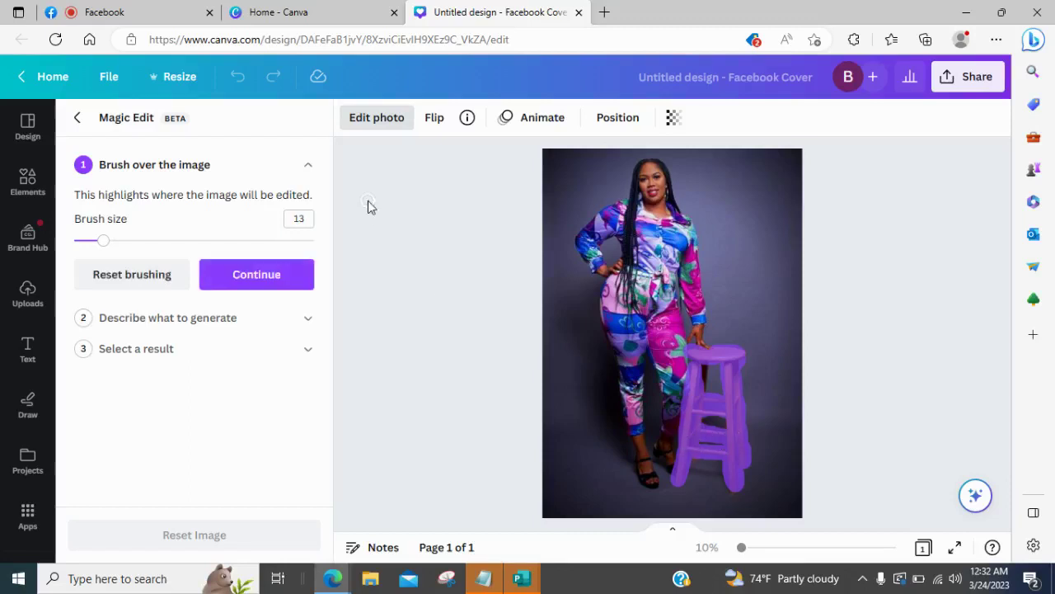
{"action": "left_click", "coordinate": [290, 280]}
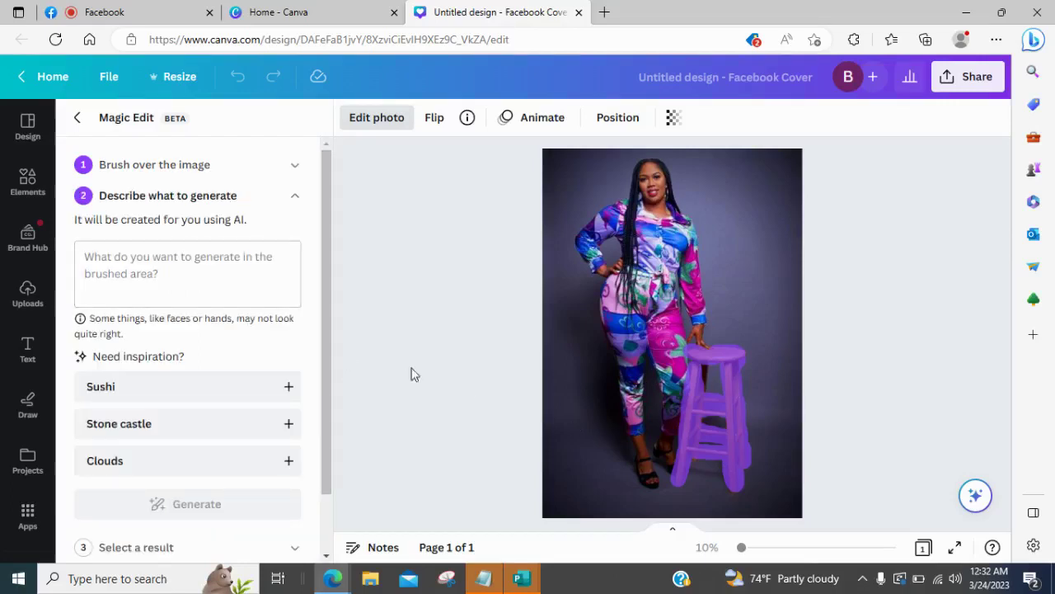
- Generate "dinner table" in the brushed stool area and preview the results on the photo
{"action": "left_click", "coordinate": [237, 284]}
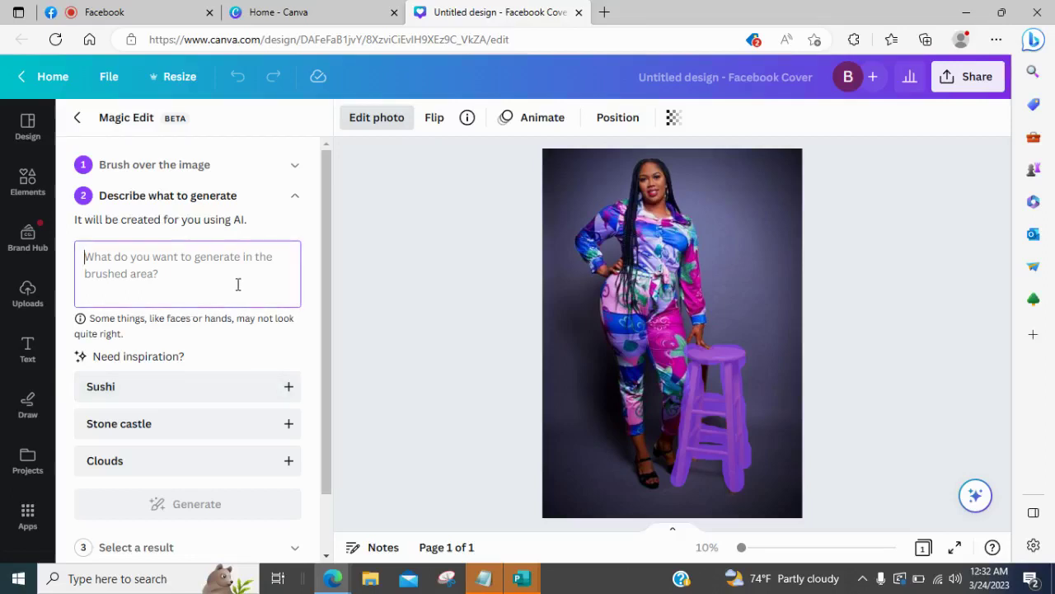
{"action": "type", "text": "dinner table"}
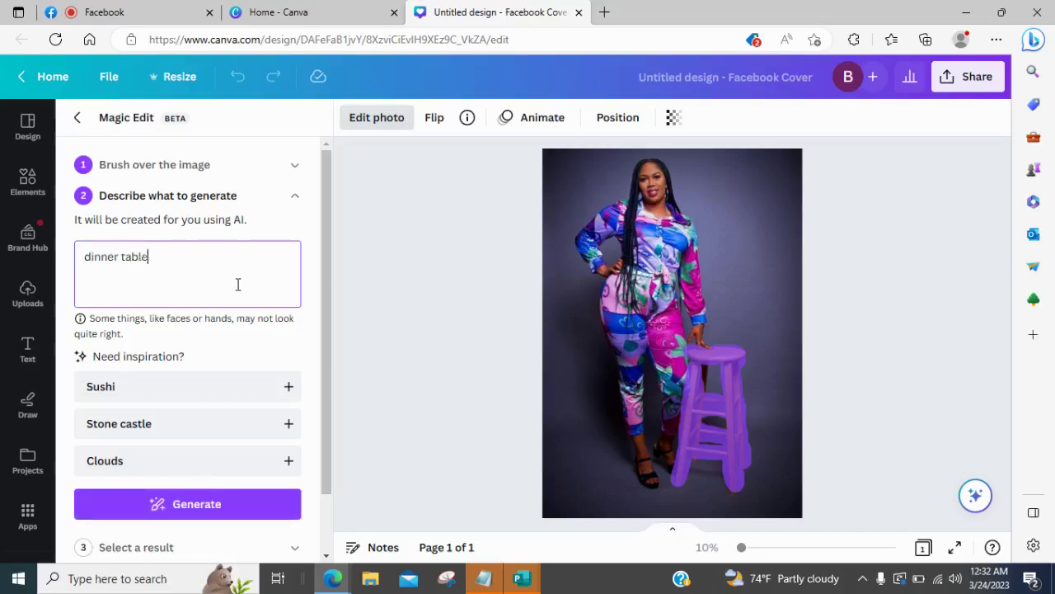
{"action": "left_click", "coordinate": [223, 503]}
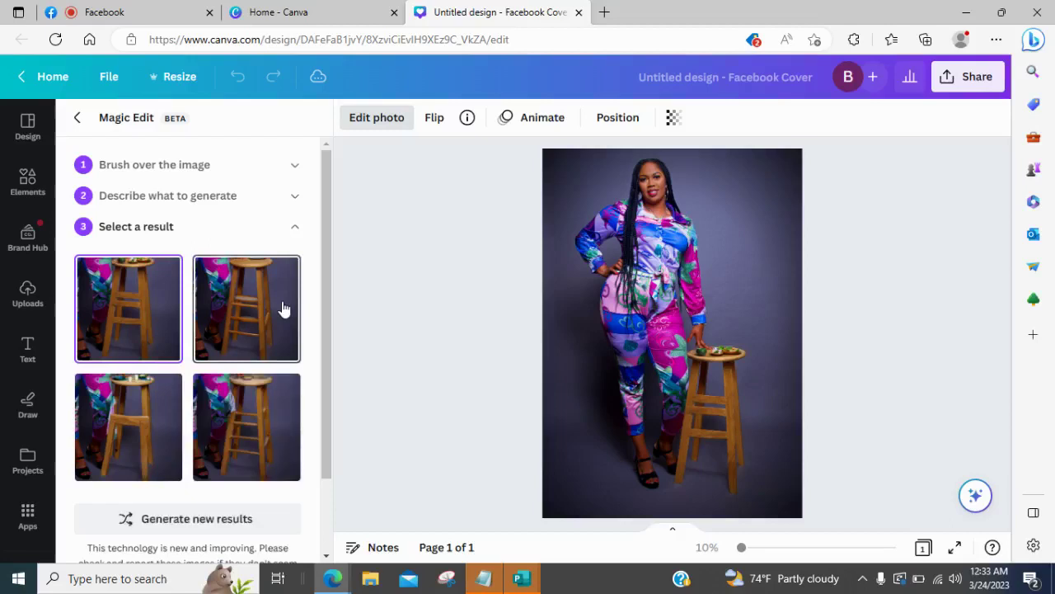
{"action": "left_click", "coordinate": [154, 396]}
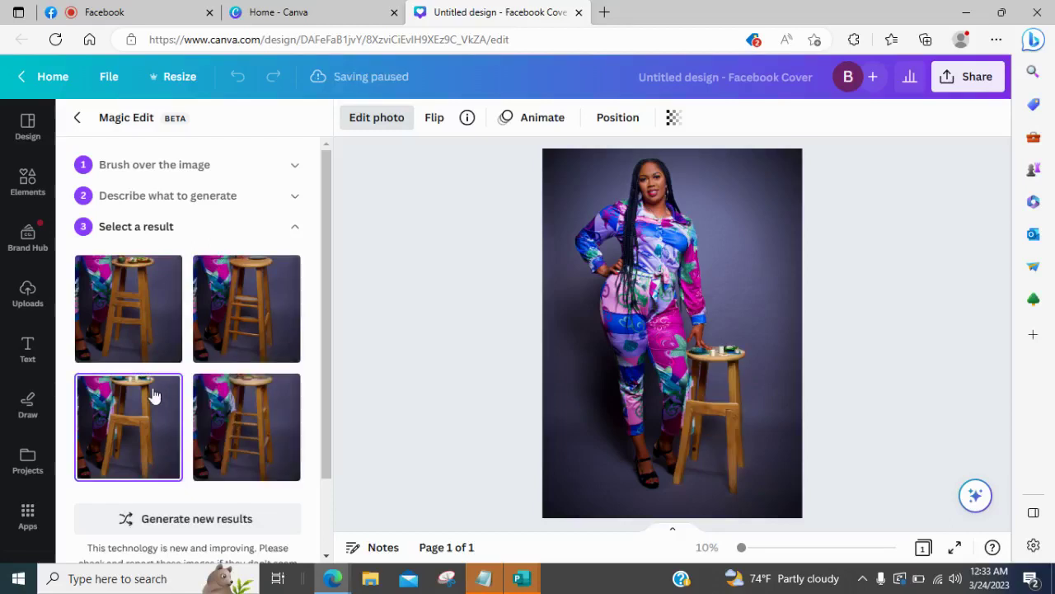
{"action": "left_click", "coordinate": [217, 408]}
{"action": "left_click", "coordinate": [163, 323]}
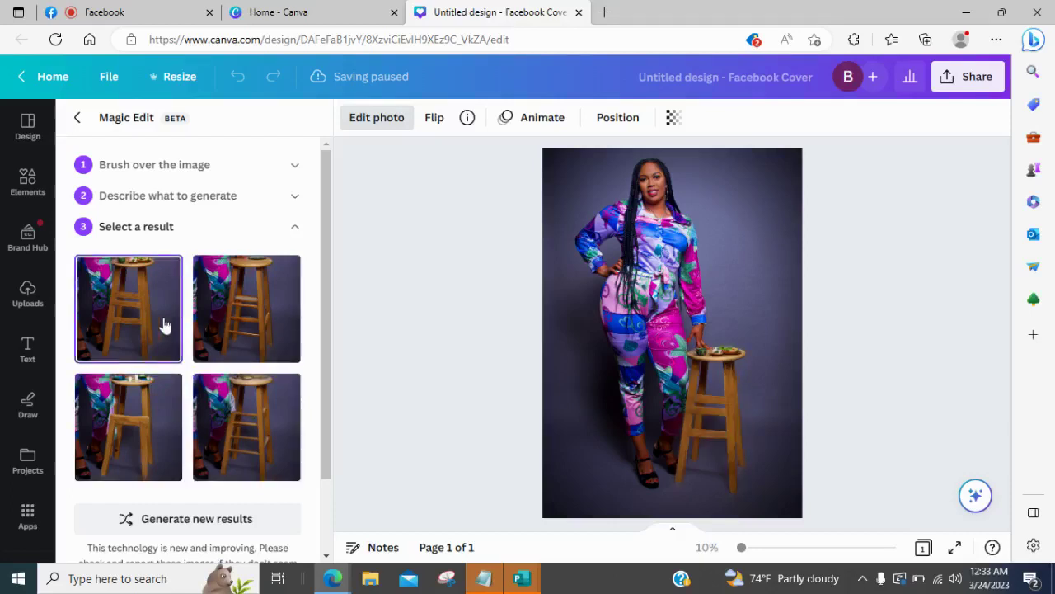
{"action": "left_click", "coordinate": [227, 319]}
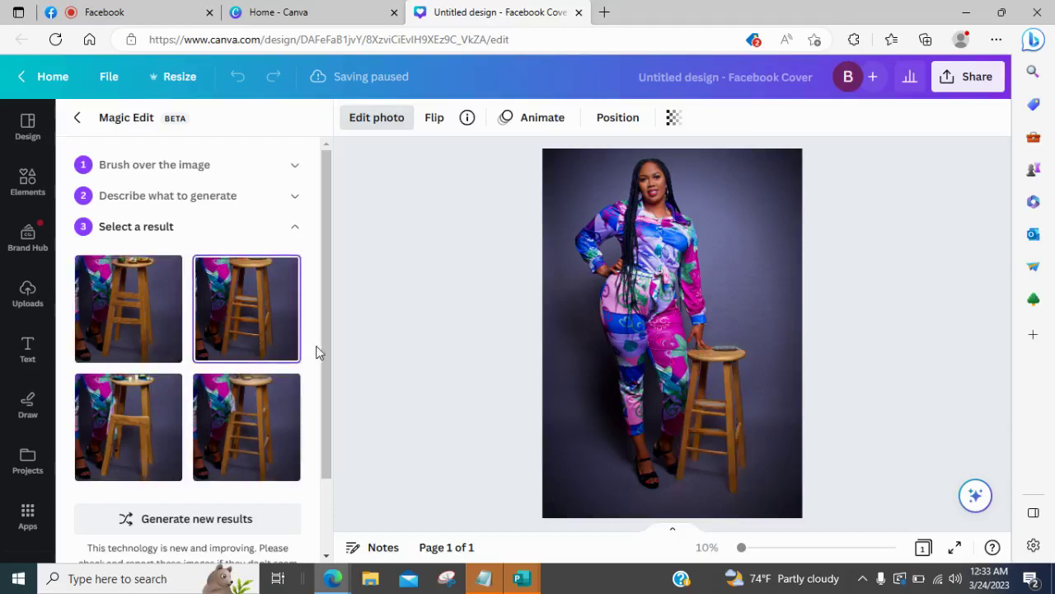
- Generate a new set of results for the same dinner table description and preview each one on the photo
{"action": "left_click_drag", "start_coordinate": [327, 357], "coordinate": [321, 435]}
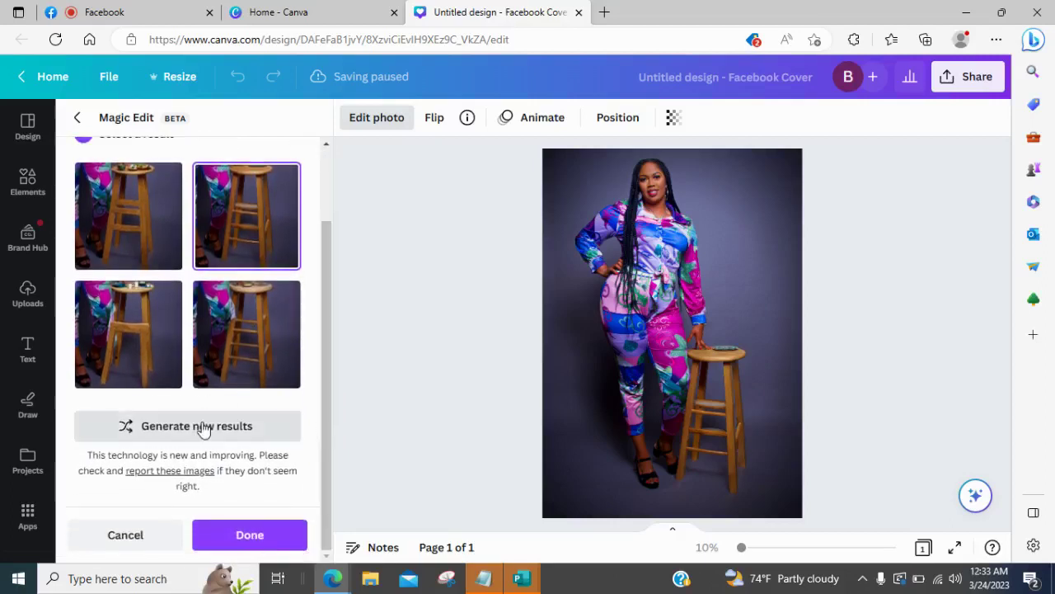
{"action": "left_click", "coordinate": [202, 429]}
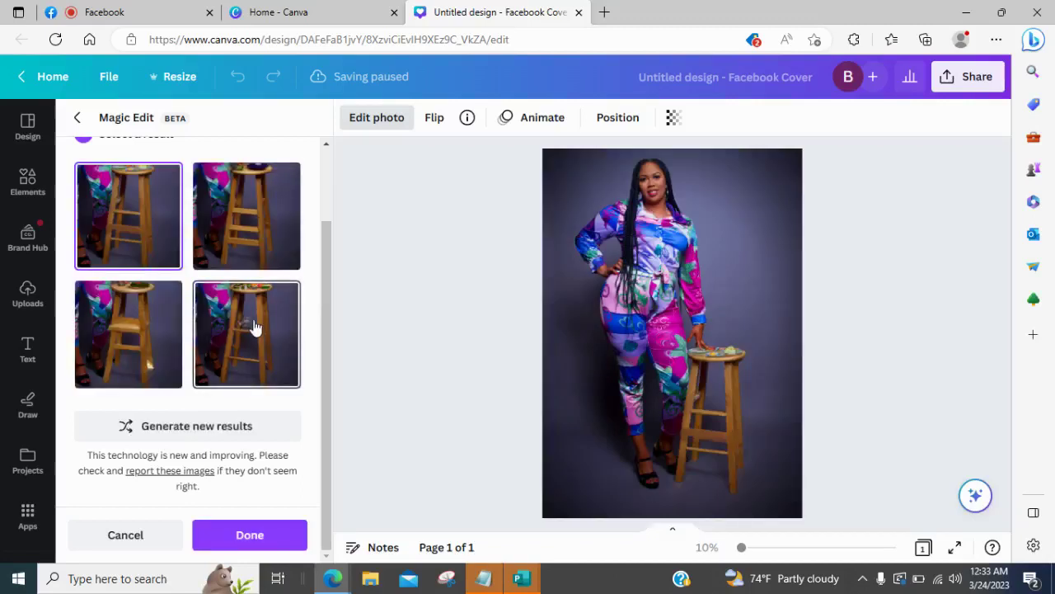
{"action": "left_click", "coordinate": [256, 219]}
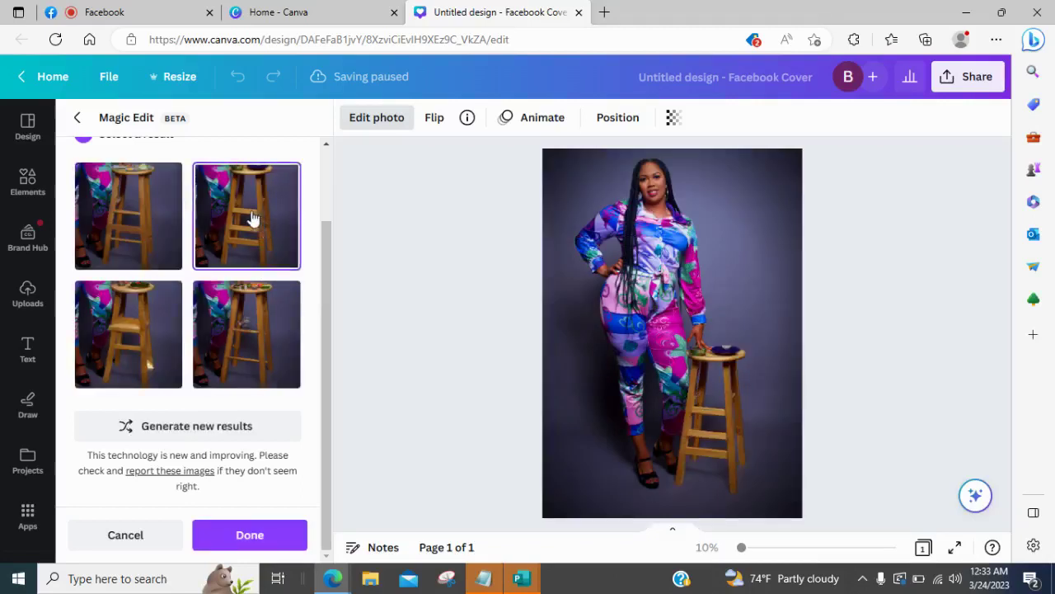
{"action": "left_click", "coordinate": [163, 213]}
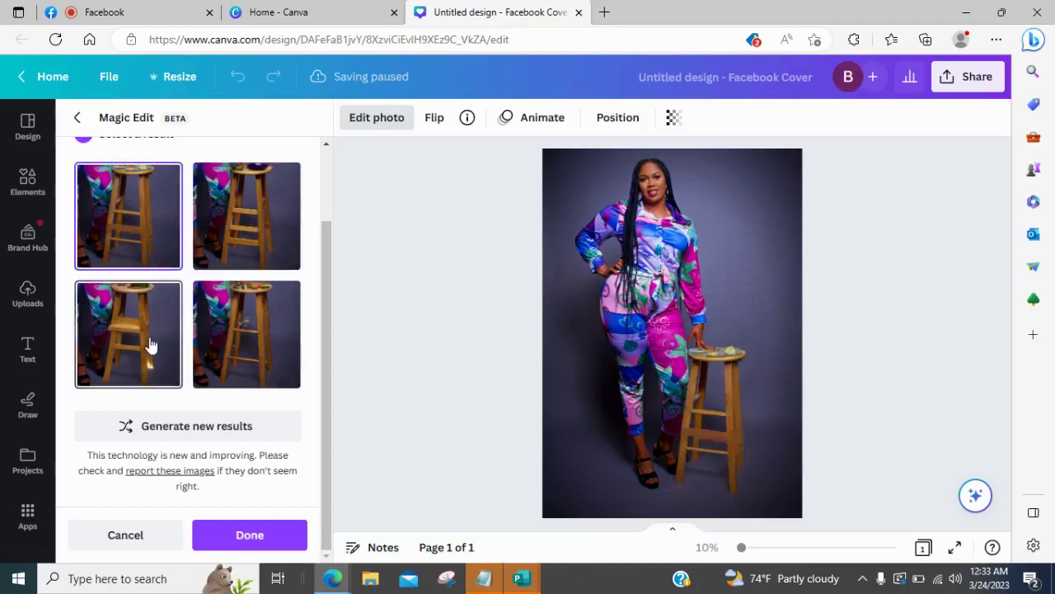
{"action": "left_click", "coordinate": [151, 344]}
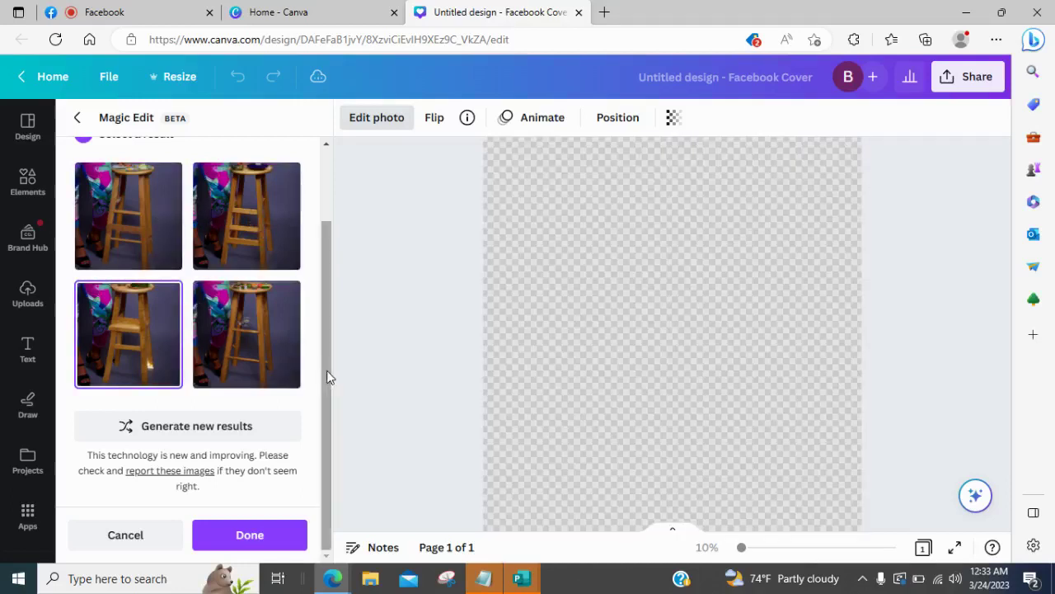
{"action": "left_click", "coordinate": [267, 345]}
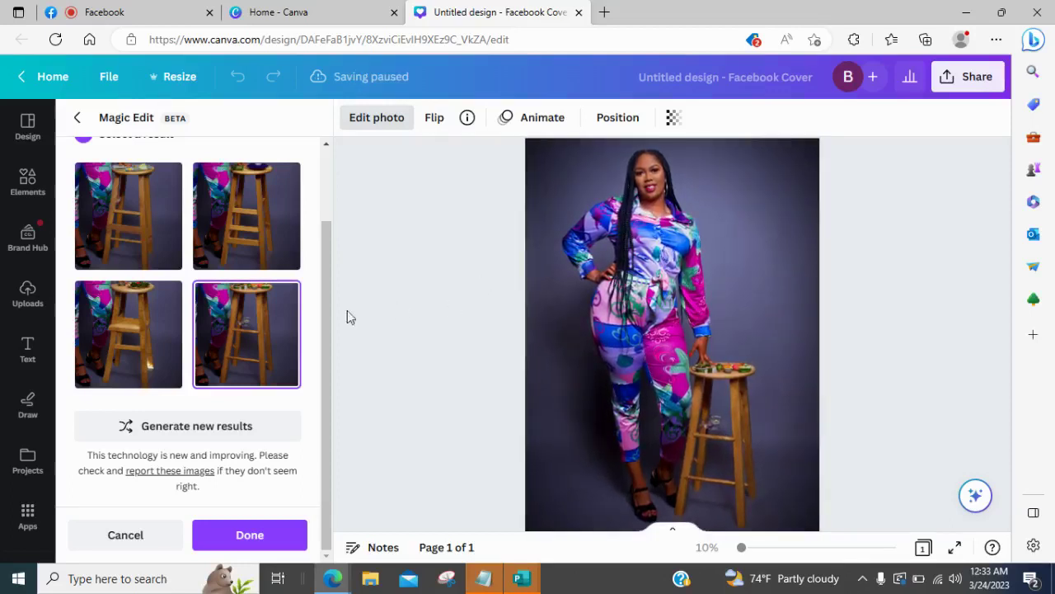
- Replace the Magic Edit description with "chair" and generate results for the brushed area
{"action": "left_click_drag", "start_coordinate": [321, 300], "coordinate": [353, 165]}
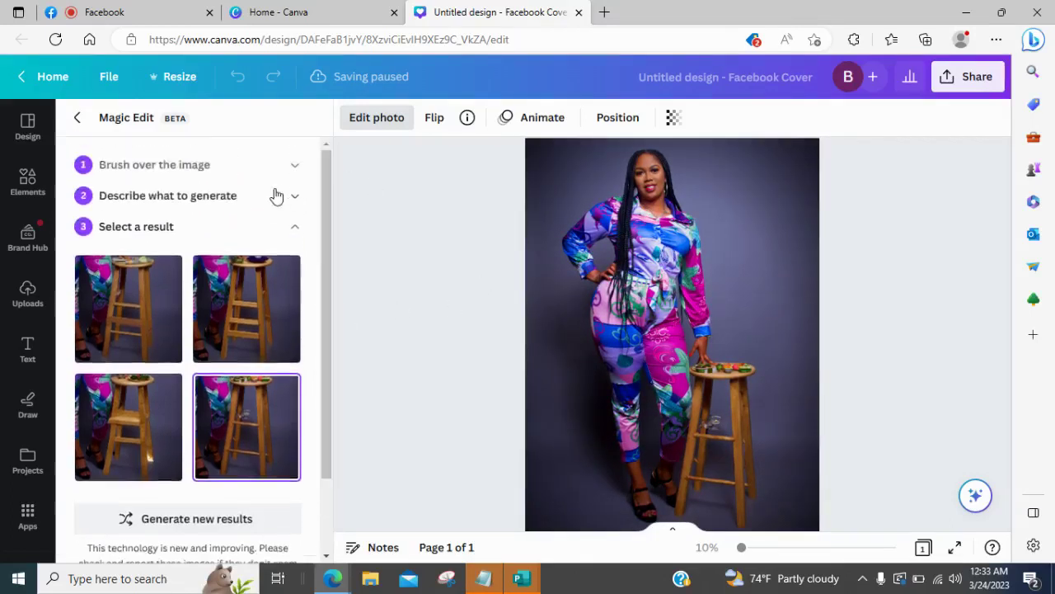
{"action": "left_click", "coordinate": [242, 231]}
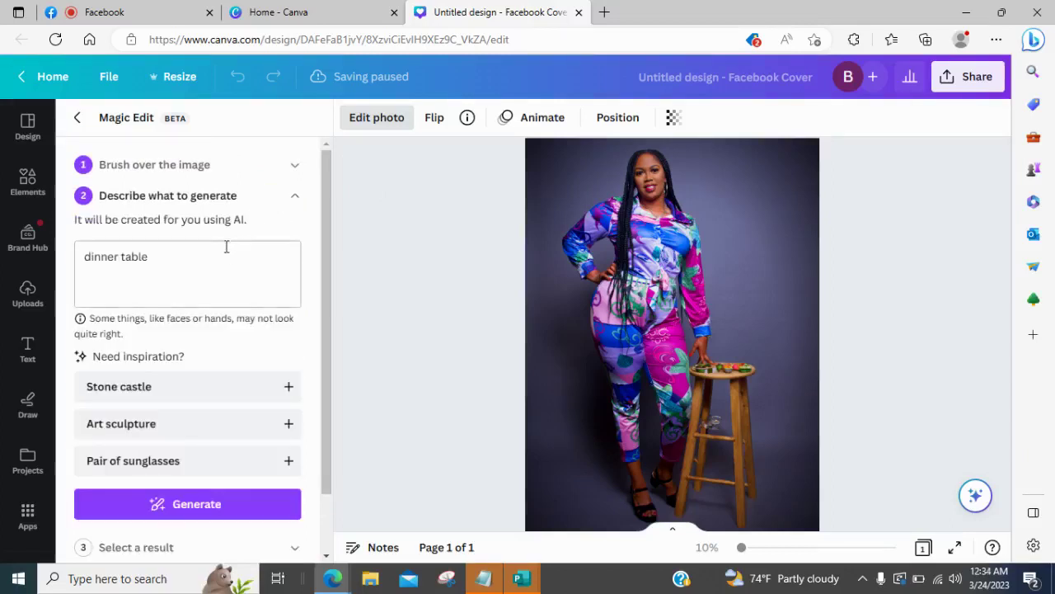
{"action": "left_click", "coordinate": [189, 259]}
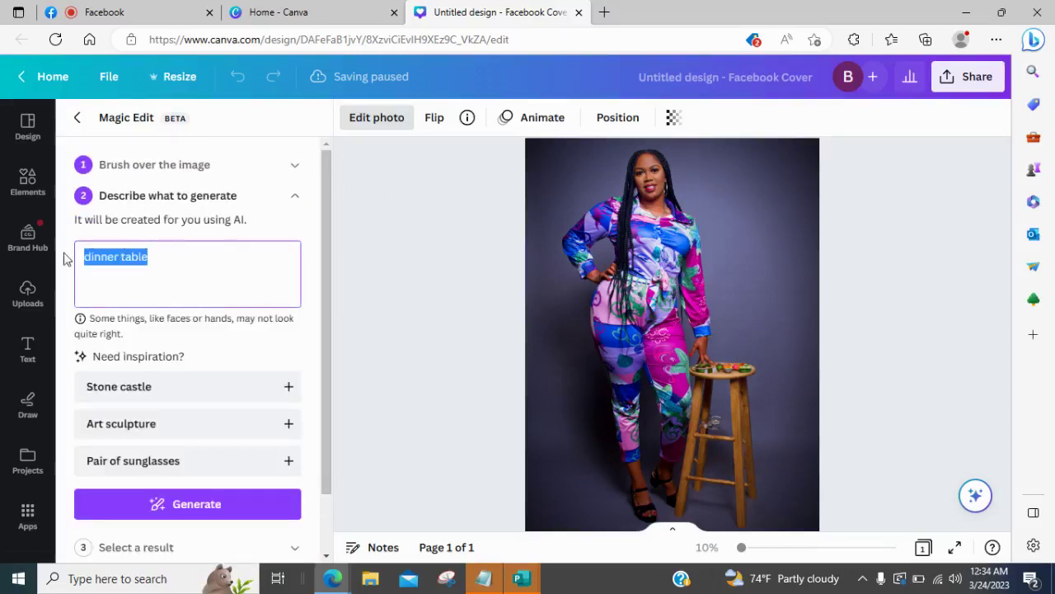
{"action": "type", "text": "chair"}
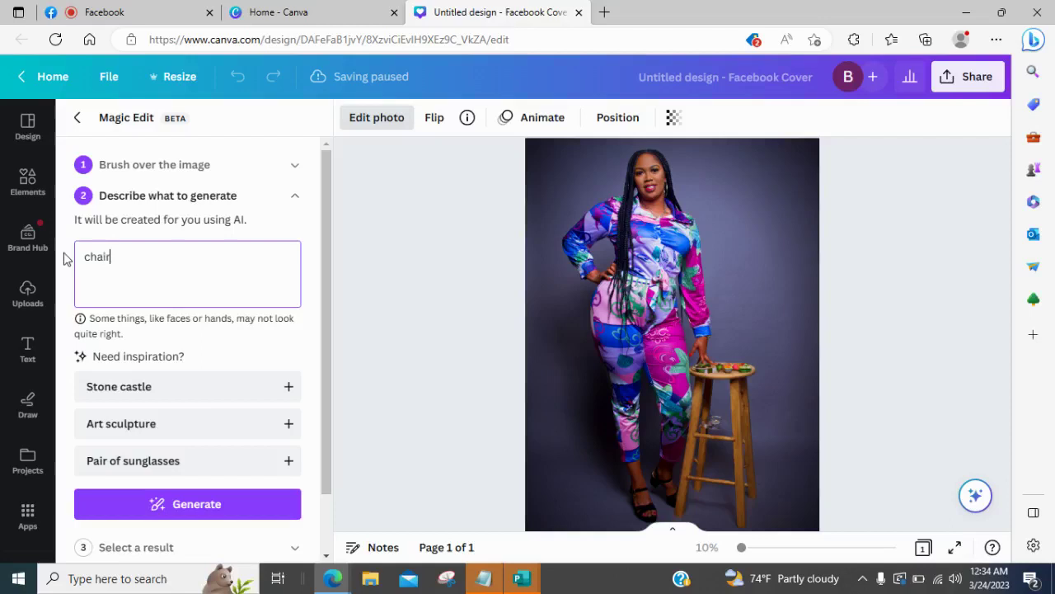
{"action": "left_click", "coordinate": [210, 500]}
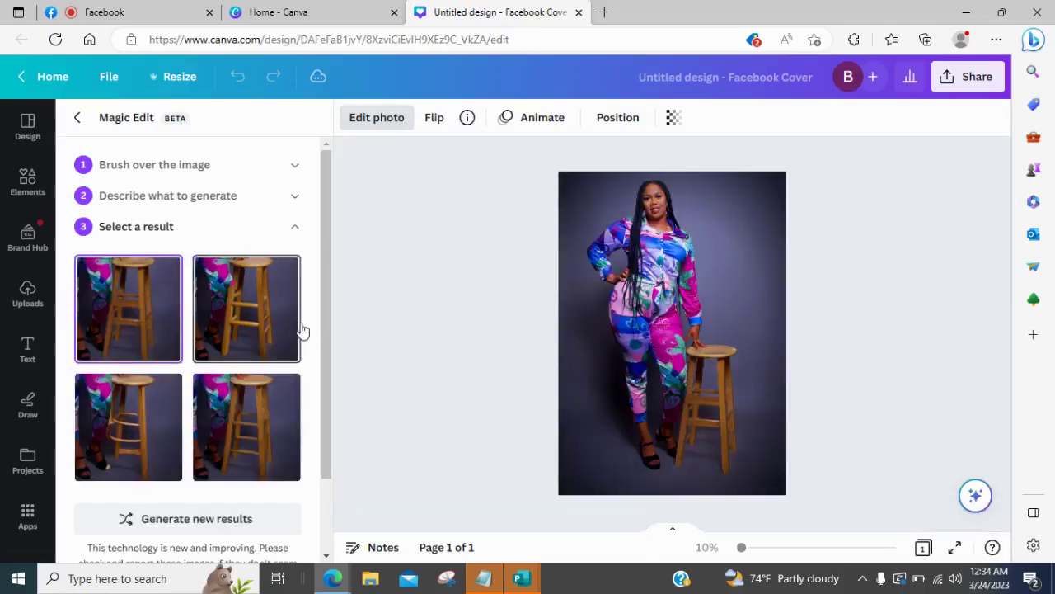
- Preview each of the generated chair results on the photo
{"action": "left_click_drag", "start_coordinate": [322, 356], "coordinate": [328, 427]}
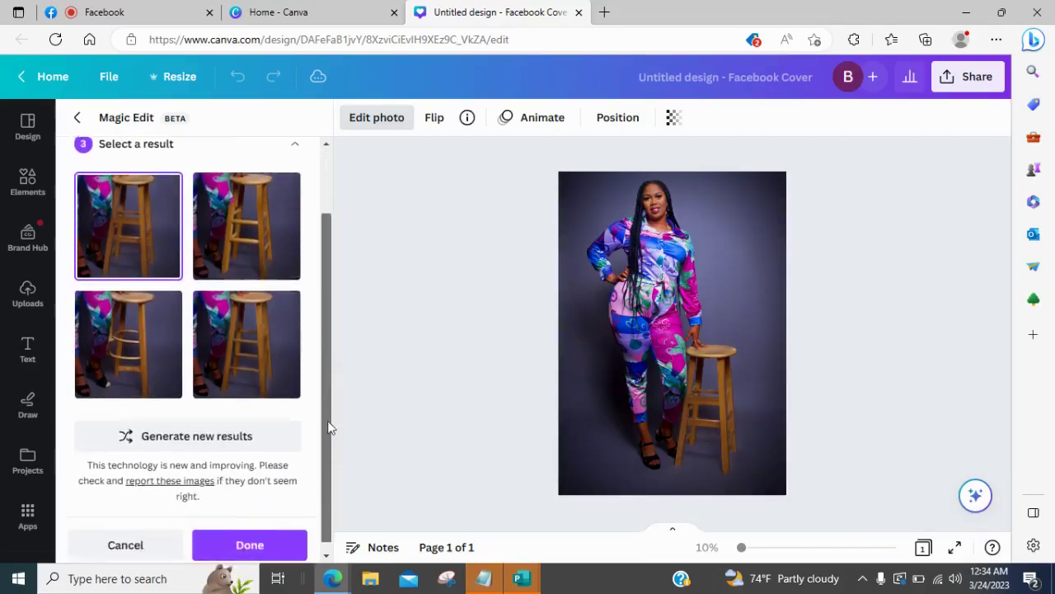
{"action": "scroll", "coordinate": [305, 404], "scroll_direction": "up", "scroll_amount": 1}
{"action": "left_click", "coordinate": [283, 381]}
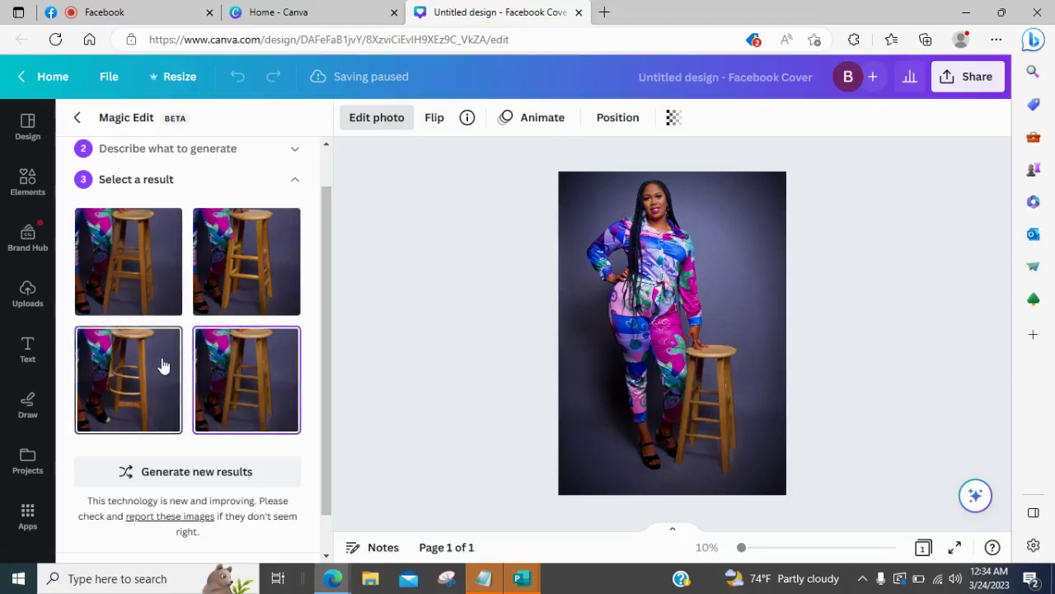
{"action": "left_click", "coordinate": [163, 365]}
{"action": "left_click", "coordinate": [153, 274]}
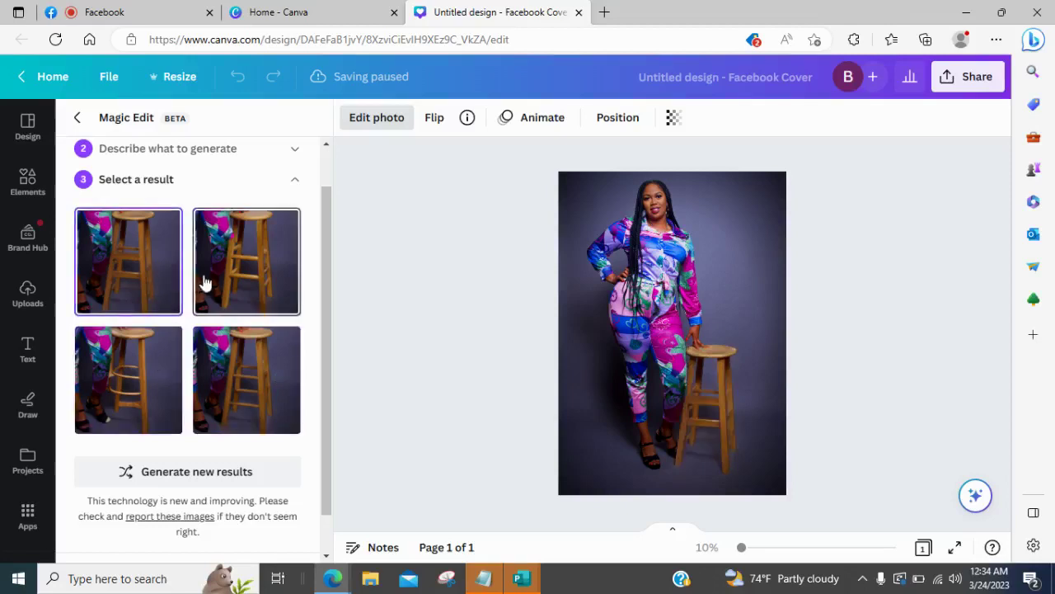
{"action": "left_click", "coordinate": [231, 284]}
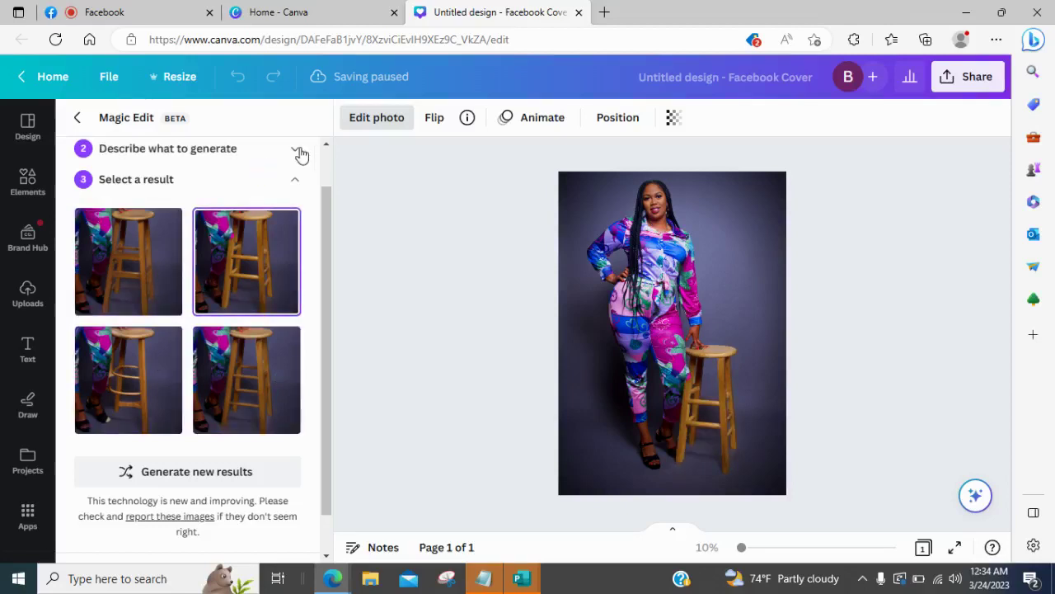
{"action": "left_click", "coordinate": [294, 155]}
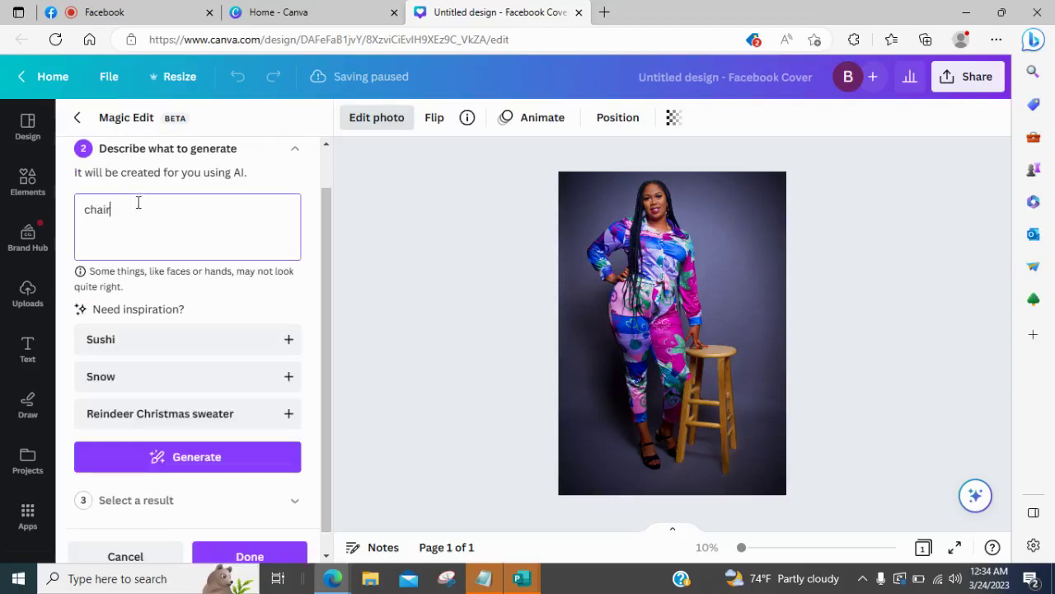
{"action": "left_click_drag", "start_coordinate": [137, 203], "coordinate": [21, 200]}
{"action": "left_click", "coordinate": [27, 183]}
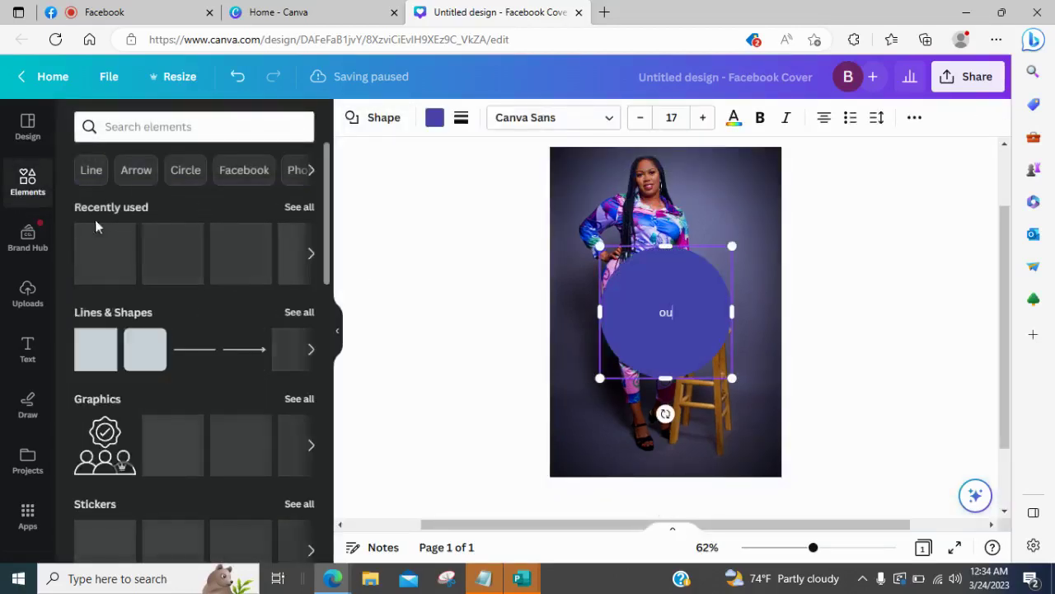
{"action": "right_click", "coordinate": [678, 278]}
{"action": "left_click", "coordinate": [687, 289]}
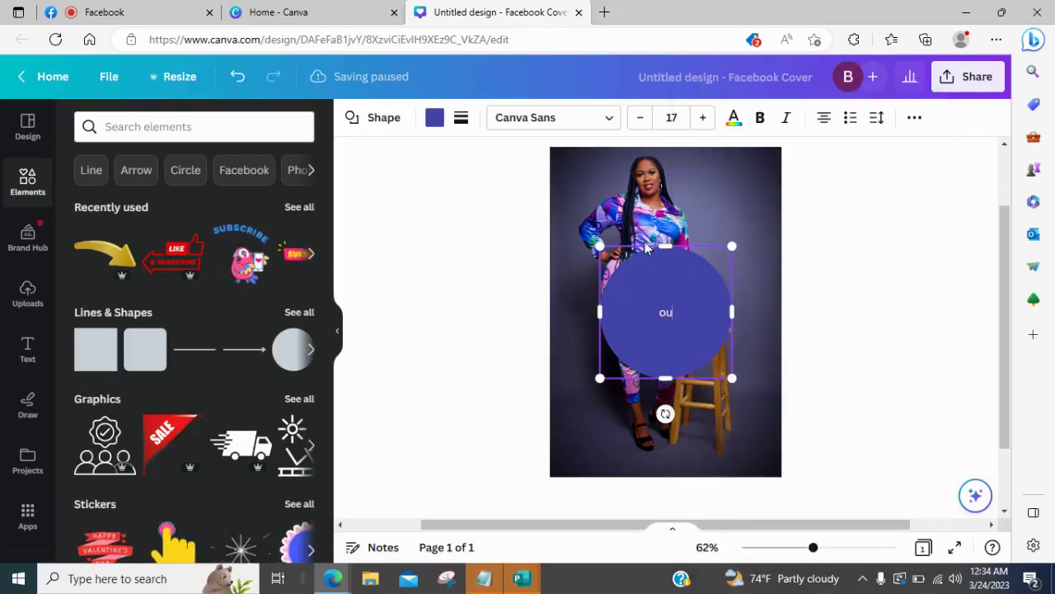
{"action": "left_click", "coordinate": [850, 347]}
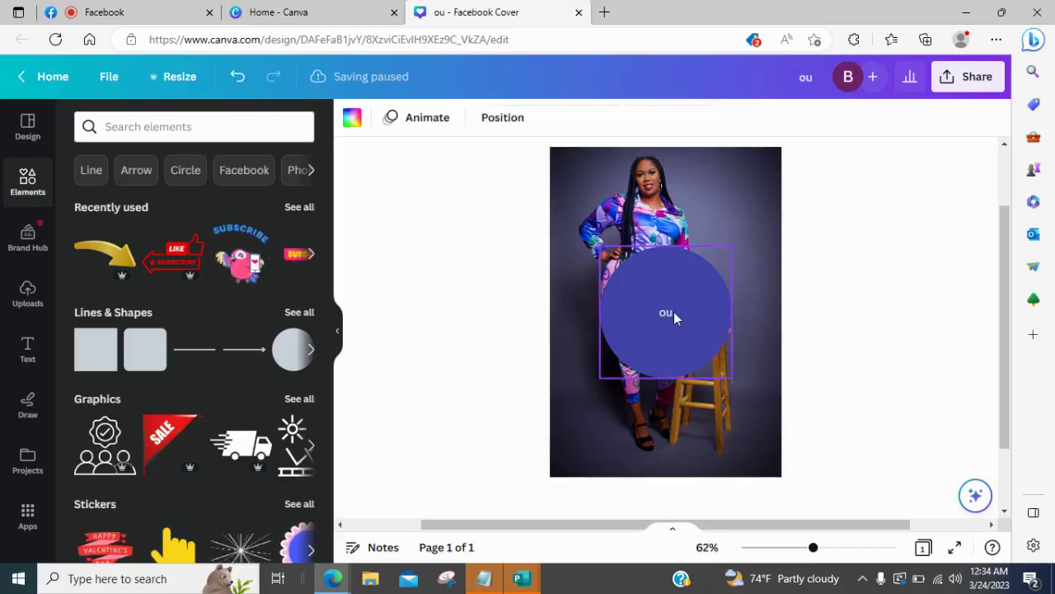
{"action": "left_click", "coordinate": [673, 312]}
{"action": "left_click", "coordinate": [666, 207]}
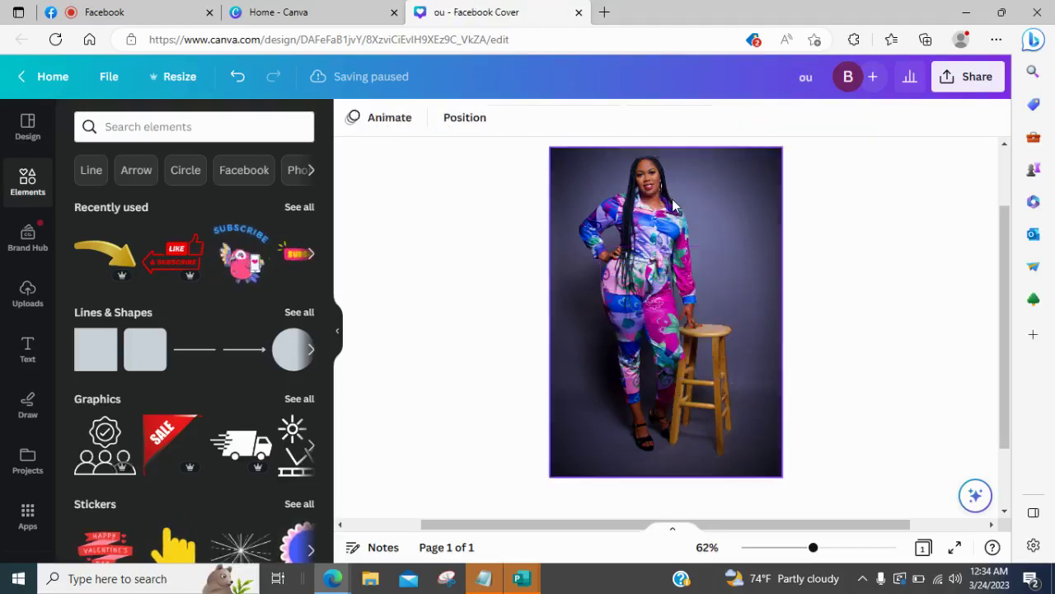
- Reopen Magic Edit for the photo, brush over the wooden stool at brush size 20, and continue to the description
{"action": "left_click", "coordinate": [337, 340]}
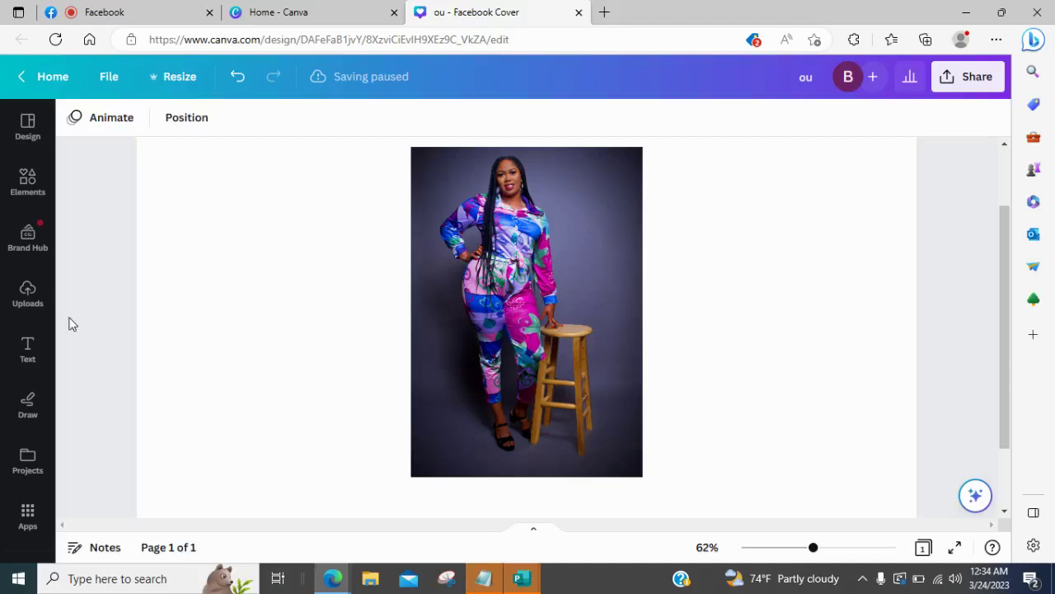
{"action": "left_click", "coordinate": [488, 320]}
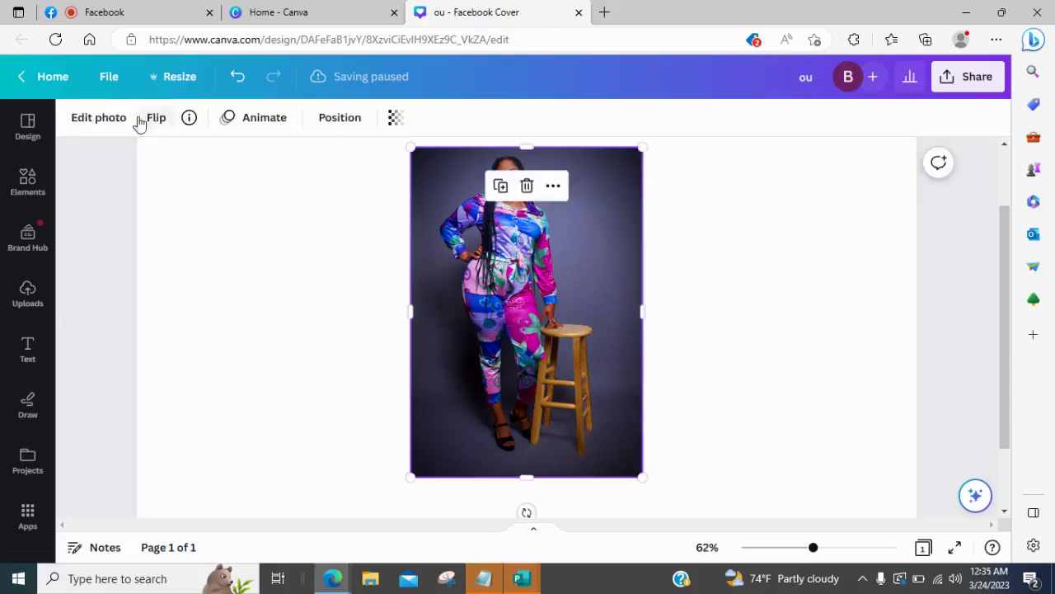
{"action": "left_click", "coordinate": [95, 115]}
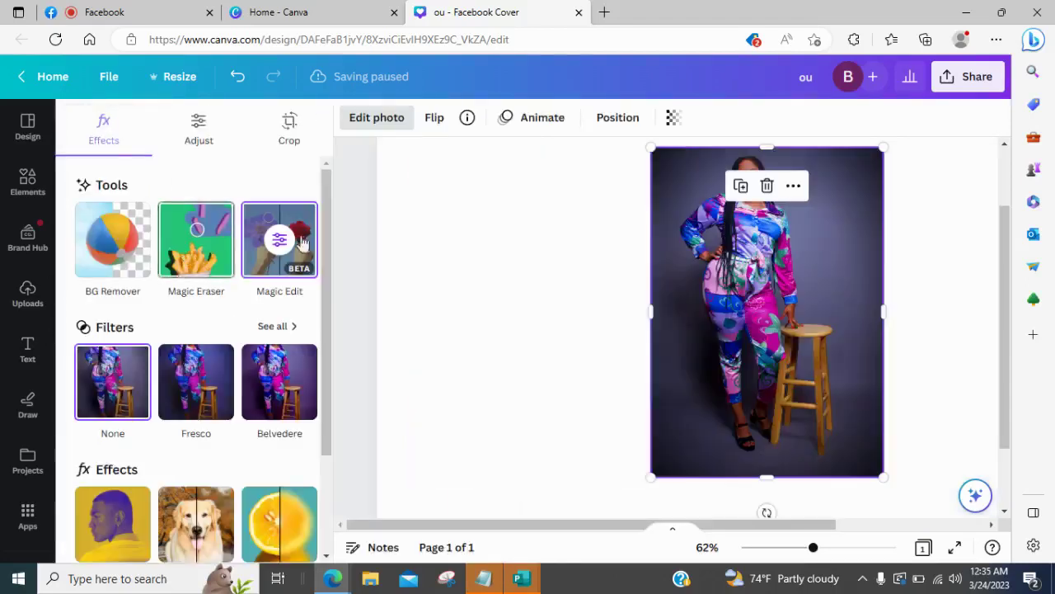
{"action": "left_click", "coordinate": [306, 239]}
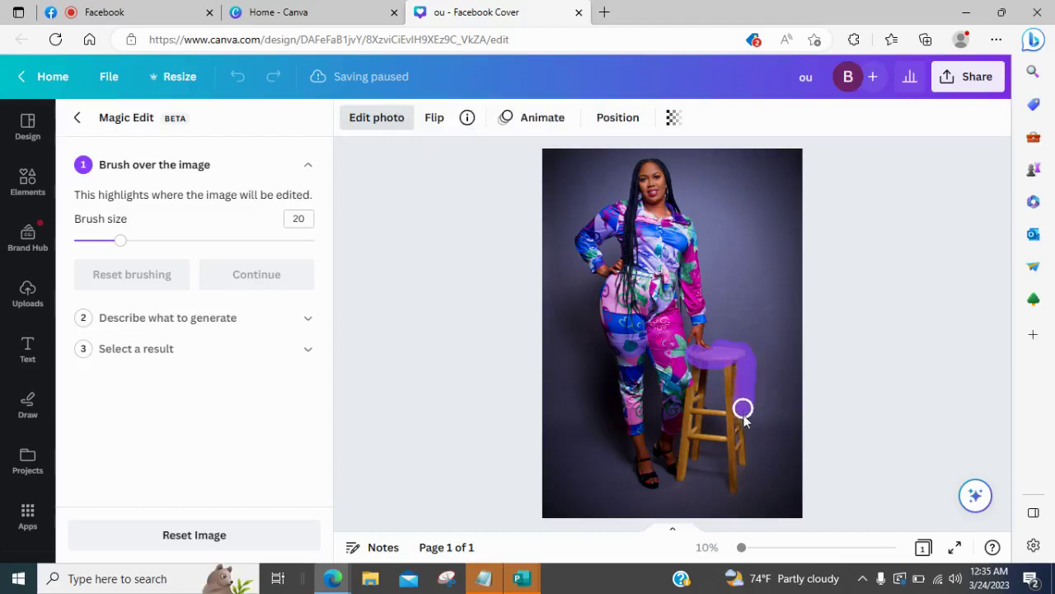
{"action": "left_click_drag", "start_coordinate": [735, 472], "coordinate": [731, 384]}
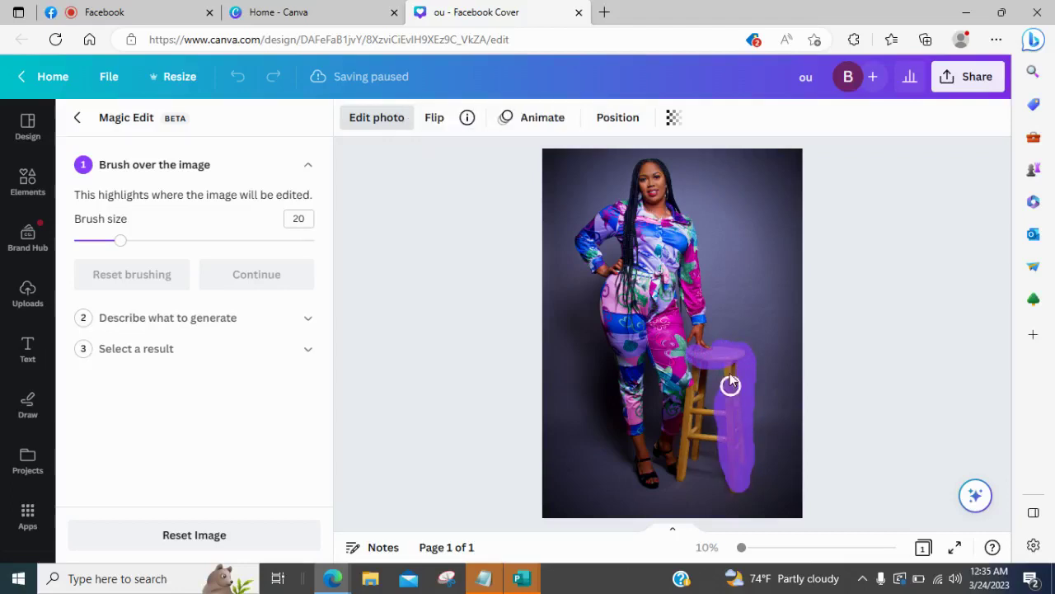
{"action": "left_click_drag", "start_coordinate": [700, 419], "coordinate": [692, 418]}
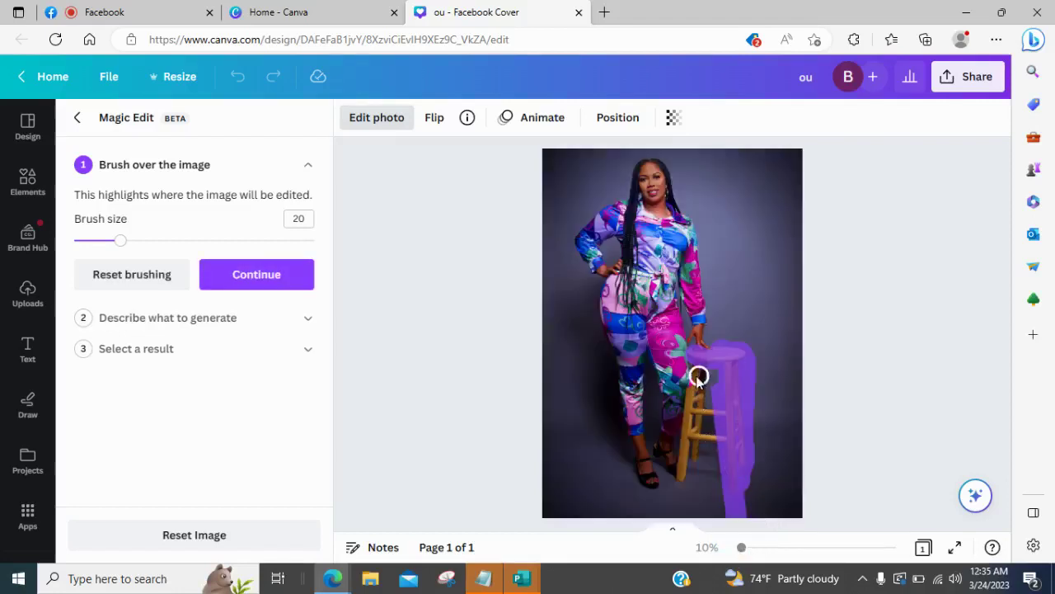
{"action": "left_click_drag", "start_coordinate": [694, 376], "coordinate": [693, 422]}
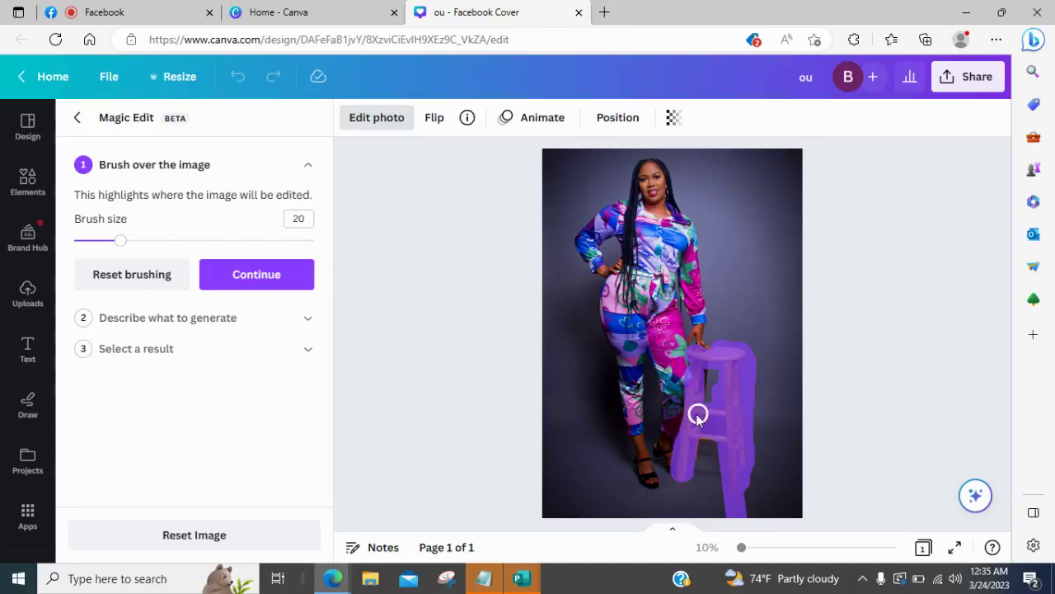
{"action": "left_click", "coordinate": [242, 279]}
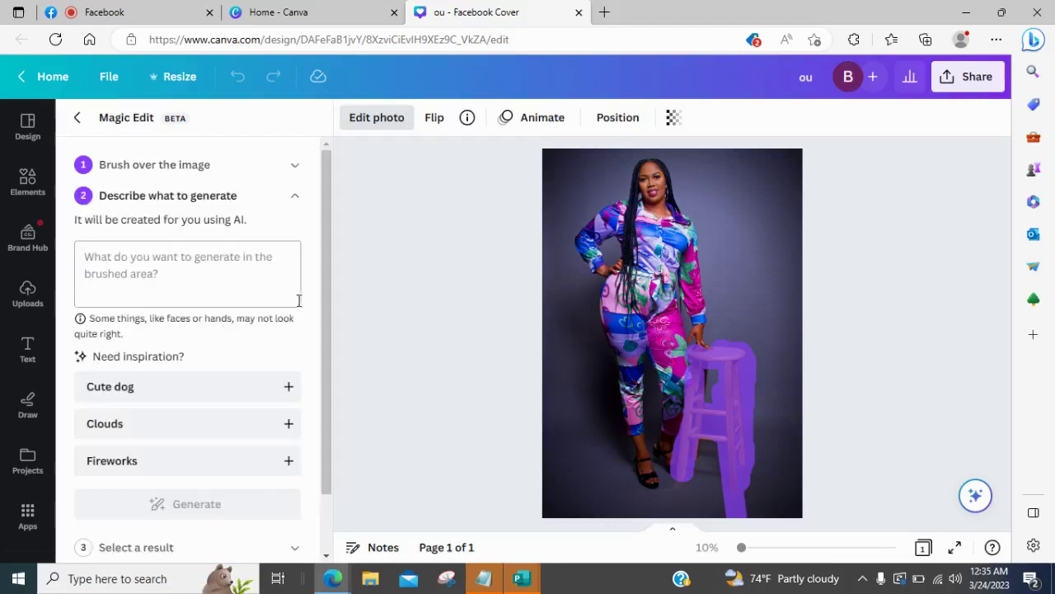
- Generate "couch" in the brushed stool area and preview the different results on the photo
{"action": "left_click", "coordinate": [209, 294]}
{"action": "type", "text": "couch"}
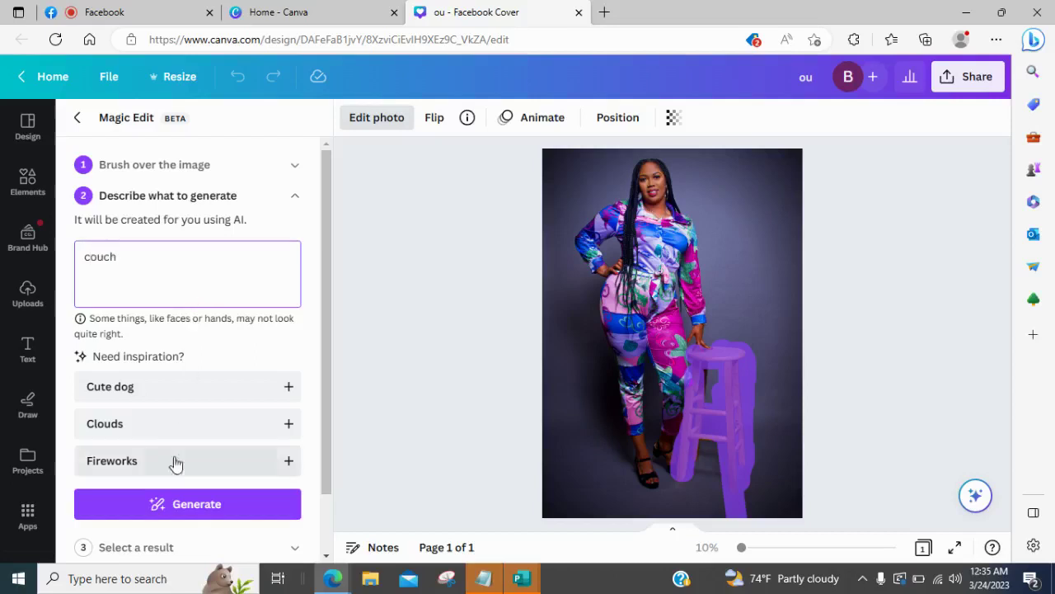
{"action": "left_click", "coordinate": [189, 503]}
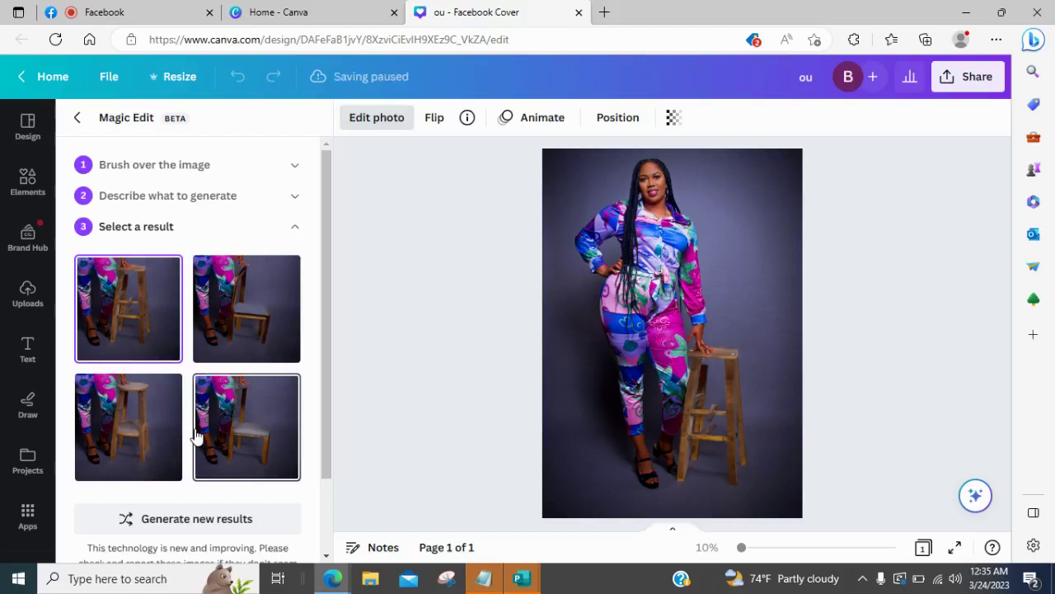
{"action": "left_click", "coordinate": [245, 442]}
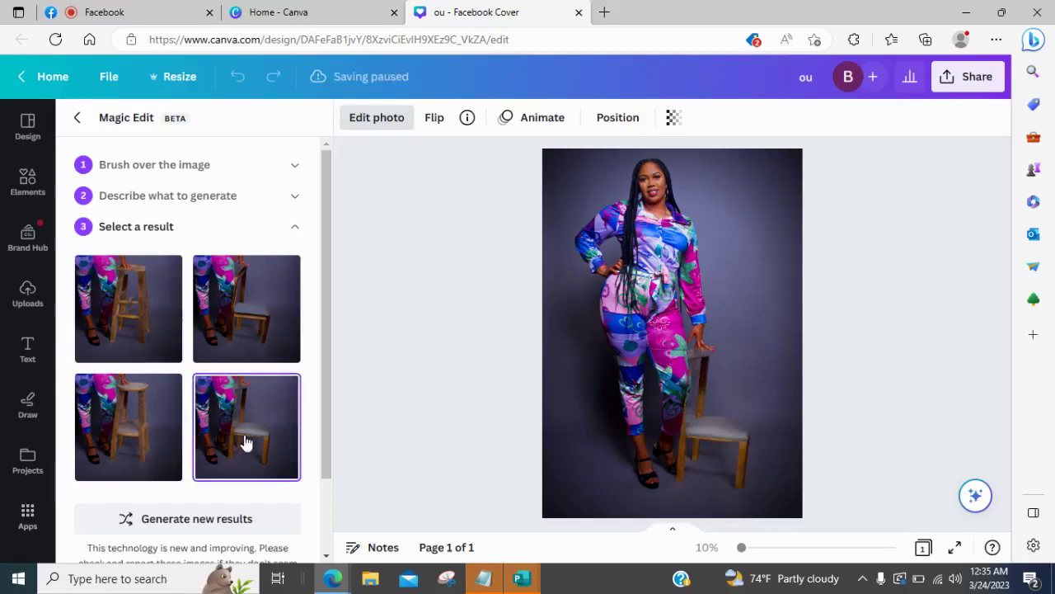
{"action": "left_click", "coordinate": [171, 412]}
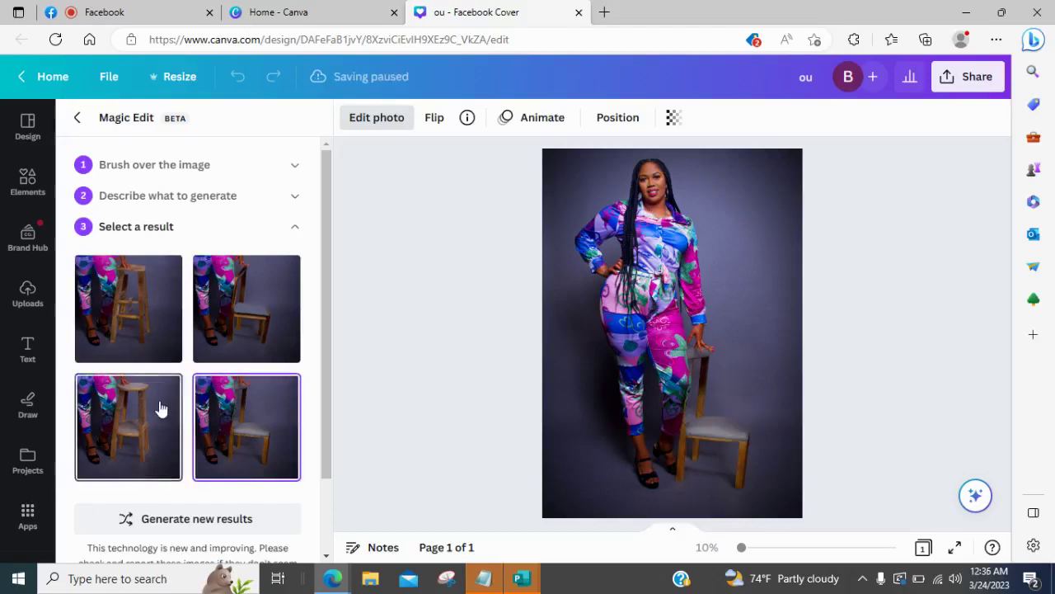
{"action": "left_click", "coordinate": [247, 307]}
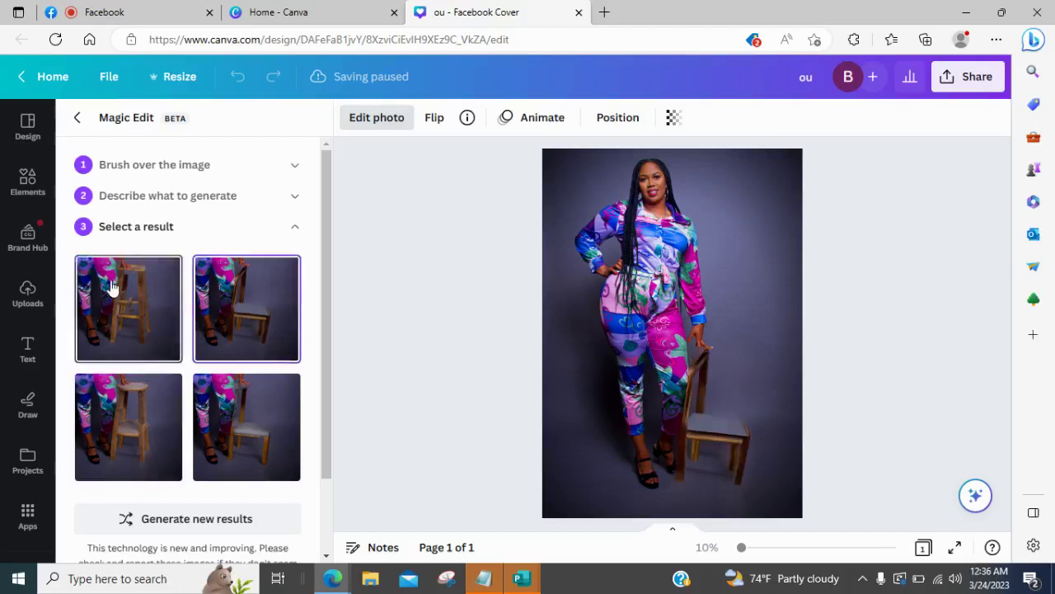
{"action": "left_click", "coordinate": [115, 287]}
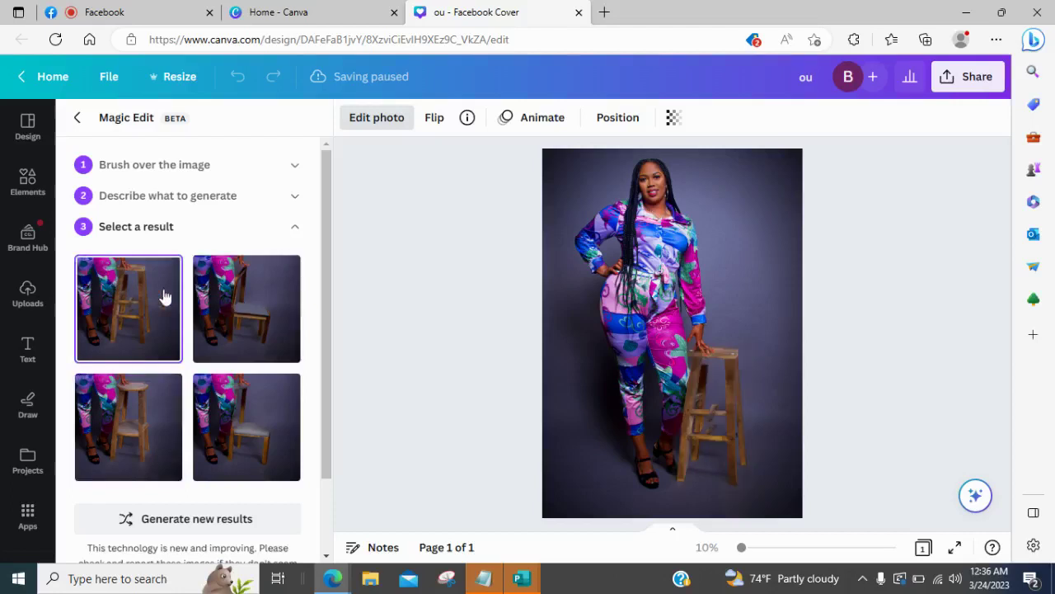
{"action": "left_click", "coordinate": [211, 412]}
{"action": "left_click_drag", "start_coordinate": [235, 318], "coordinate": [183, 232]}
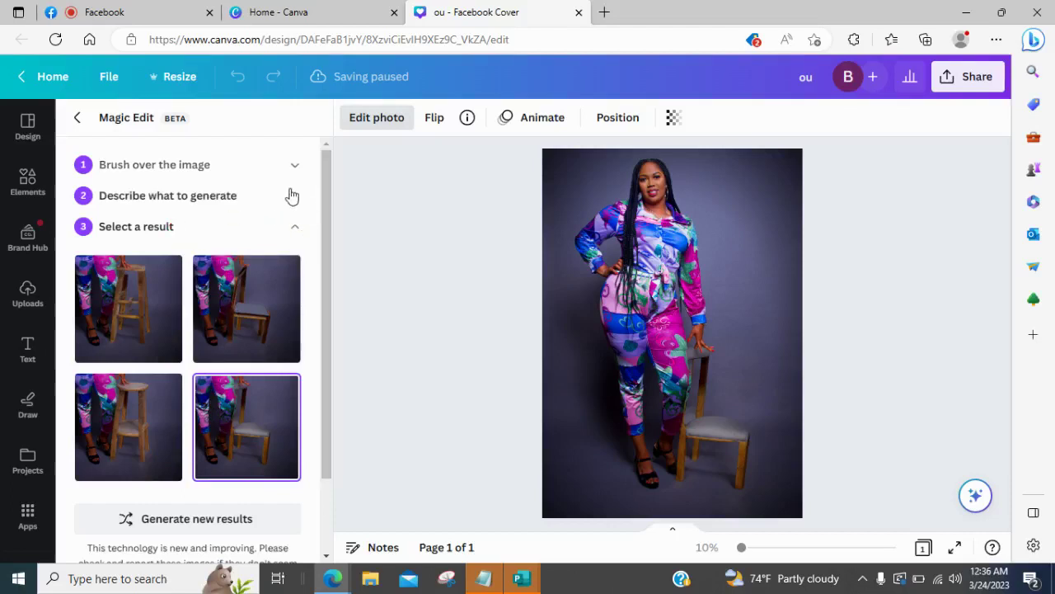
- Generate a new set of results for the couch description and preview the two lower ones on the photo
{"action": "left_click", "coordinate": [176, 520]}
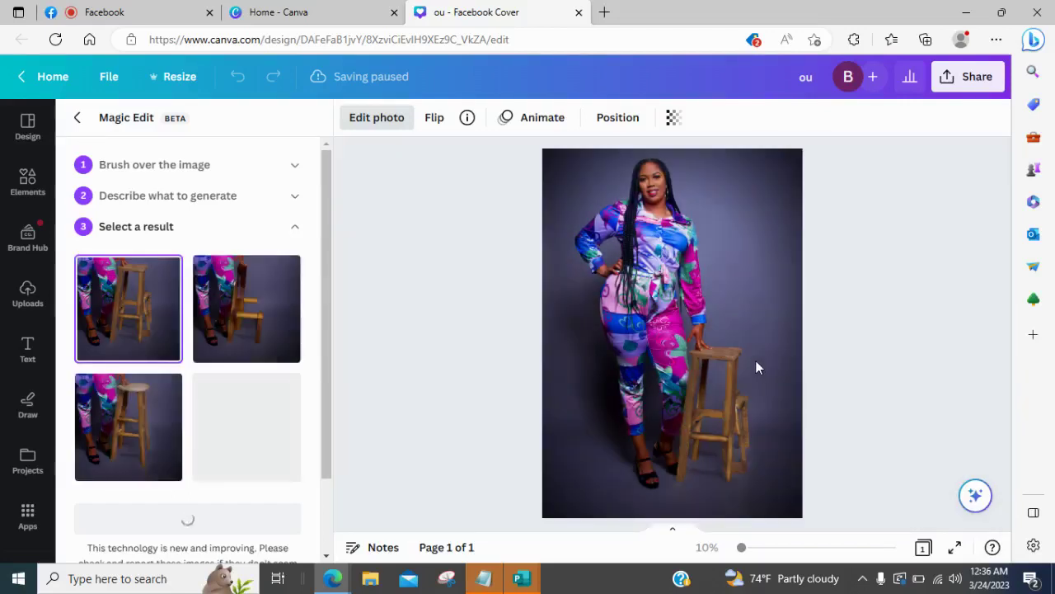
{"action": "left_click", "coordinate": [263, 402]}
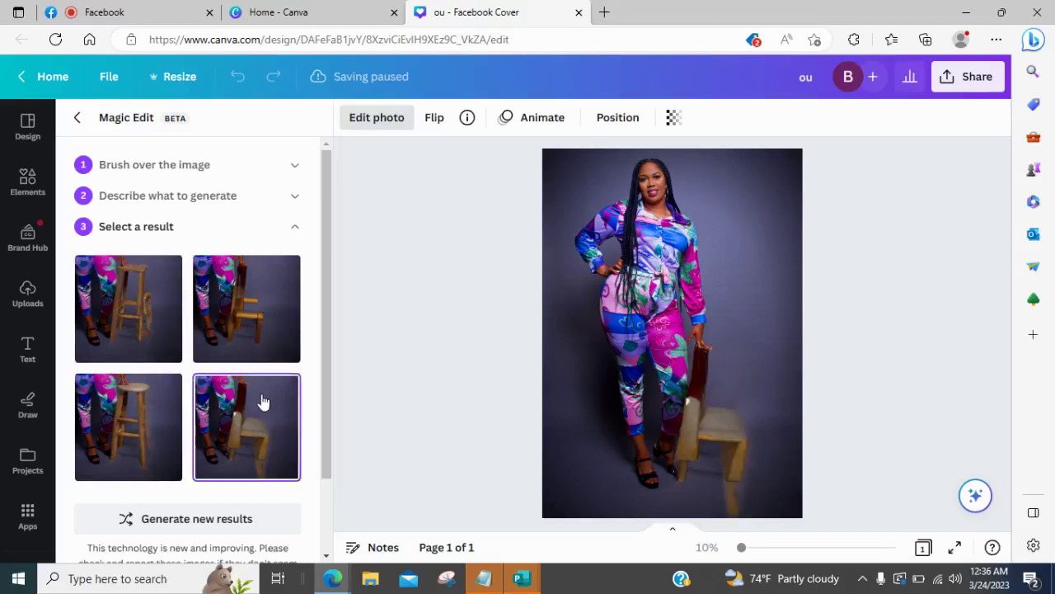
{"action": "left_click", "coordinate": [125, 405]}
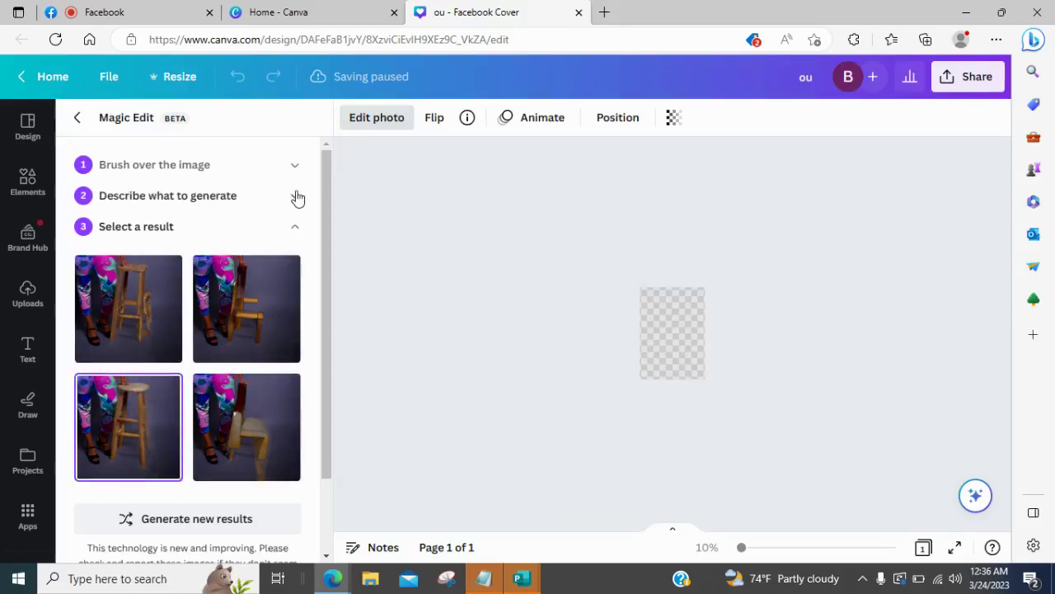
- Replace the Magic Edit description with "basket ball", generate results for the brushed area, and preview the first three on the photo
{"action": "left_click", "coordinate": [297, 198]}
{"action": "left_click", "coordinate": [185, 254]}
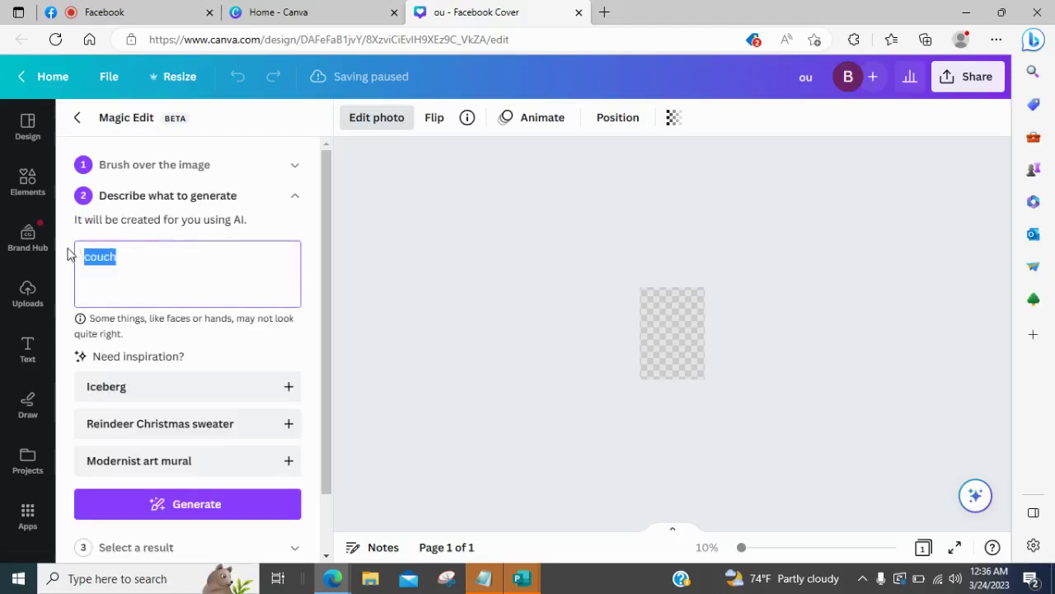
{"action": "type", "text": "basket ball"}
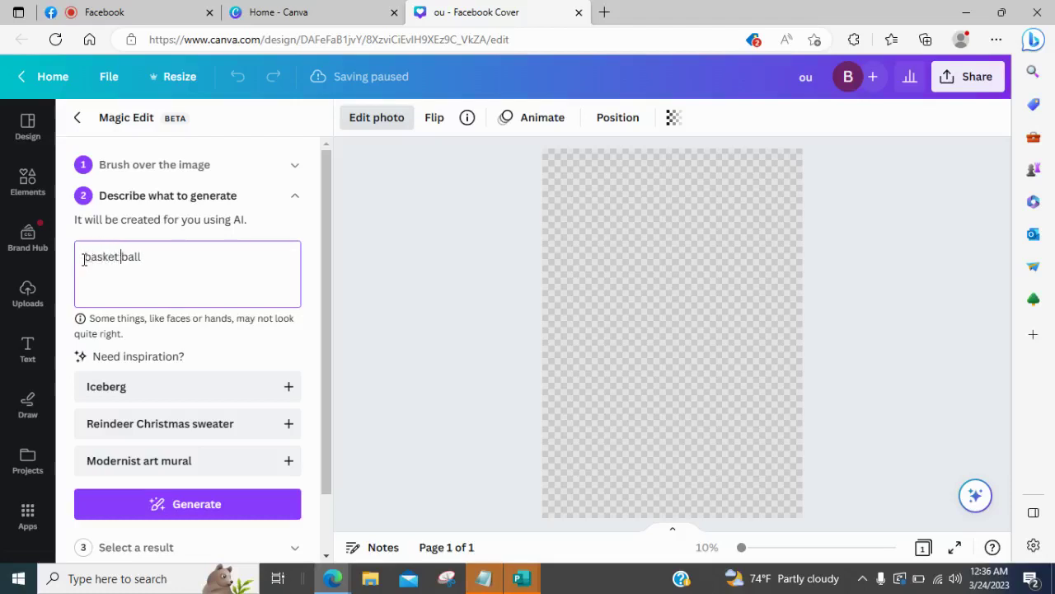
{"action": "left_click", "coordinate": [204, 510]}
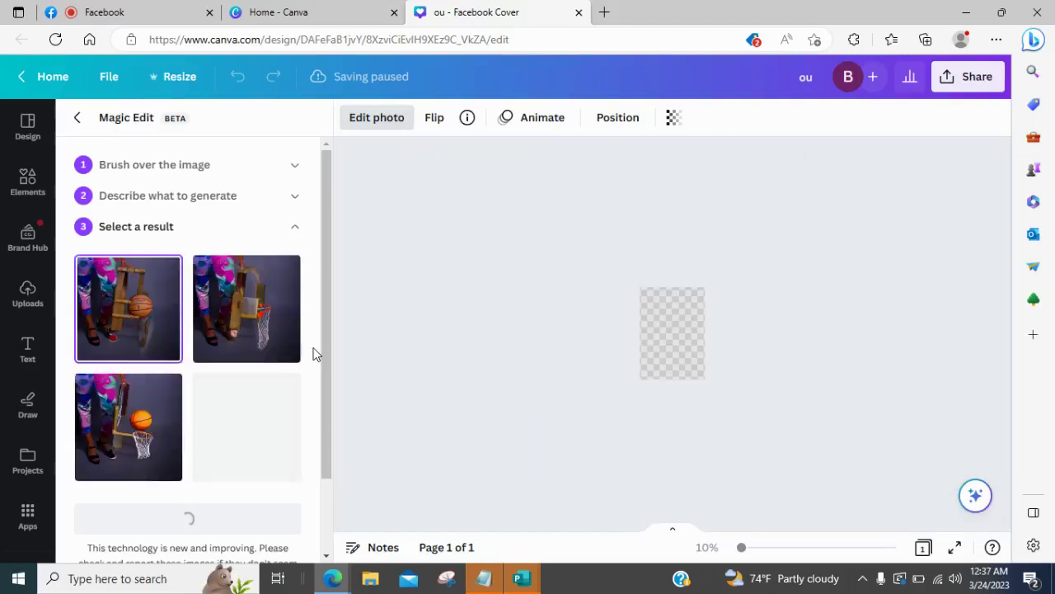
{"action": "left_click", "coordinate": [265, 327]}
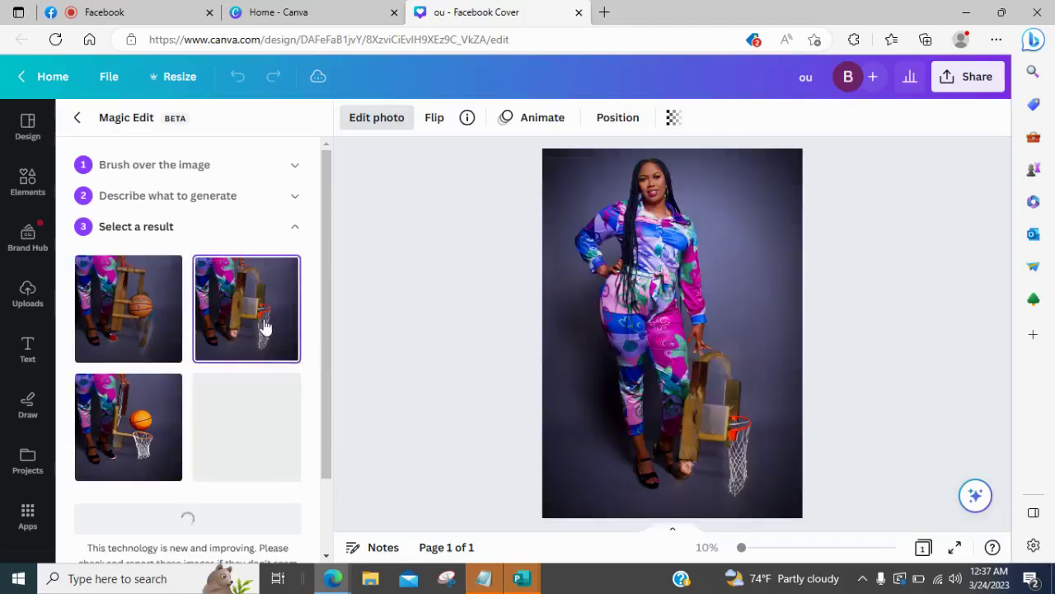
{"action": "left_click", "coordinate": [150, 320]}
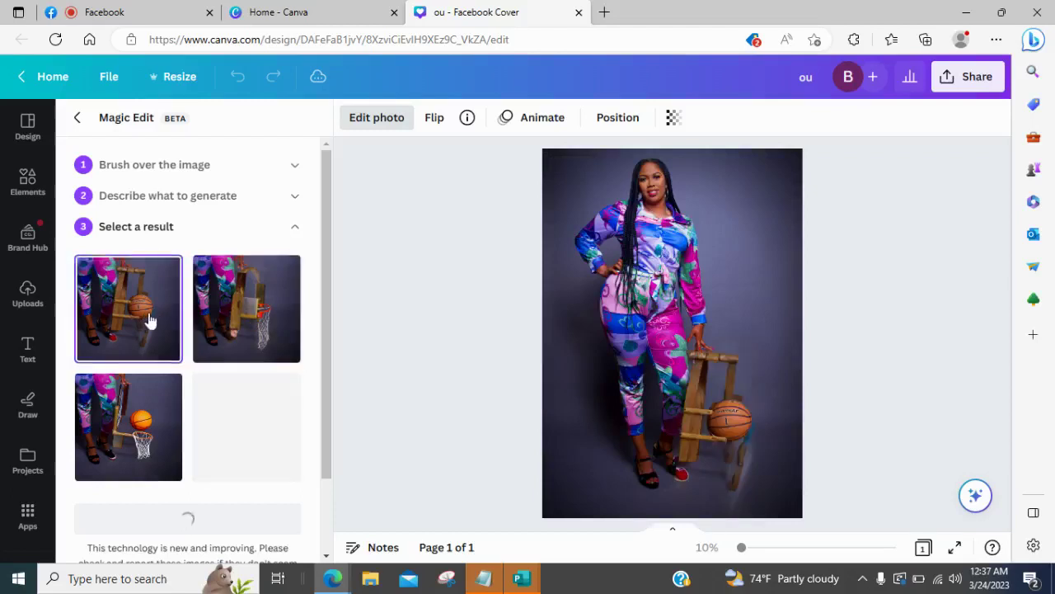
{"action": "left_click", "coordinate": [139, 422]}
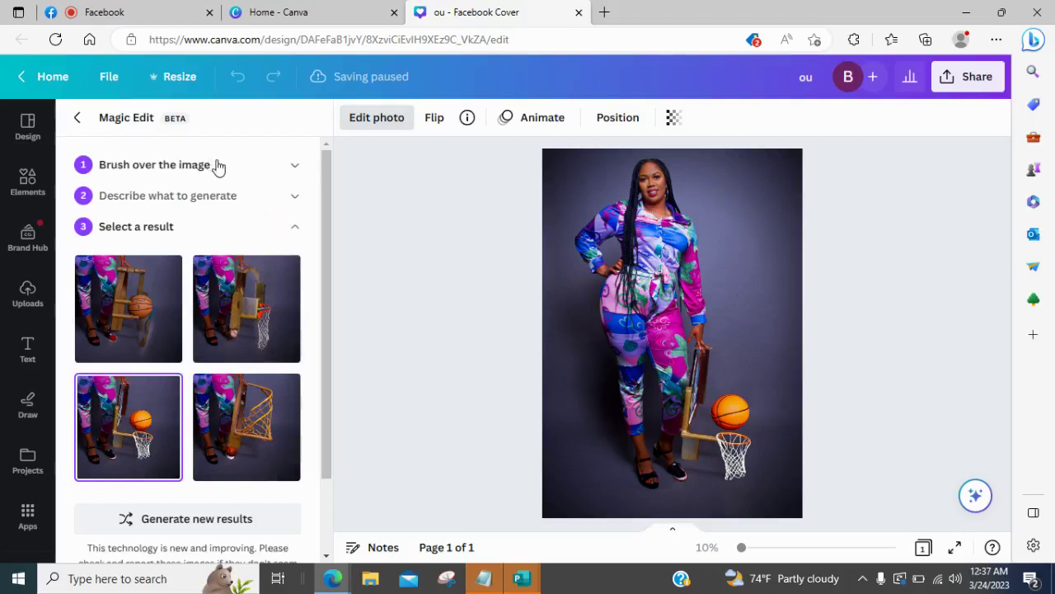
- Switch the photo from Magic Edit to Magic Eraser, resetting the previous changes, and brush over the wooden stool at brush size 20
{"action": "left_click", "coordinate": [78, 118]}
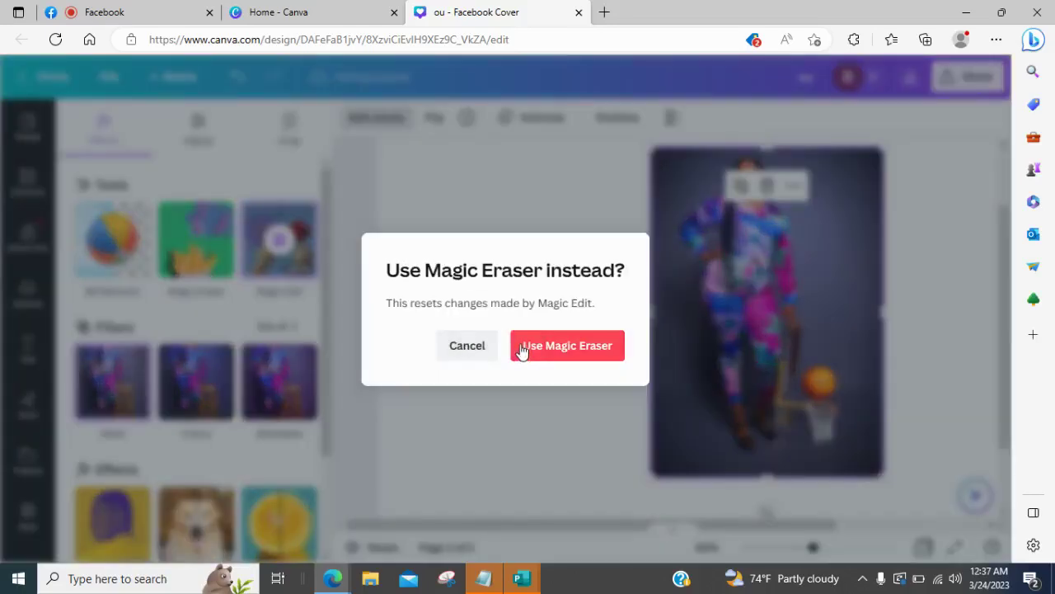
{"action": "left_click", "coordinate": [521, 351]}
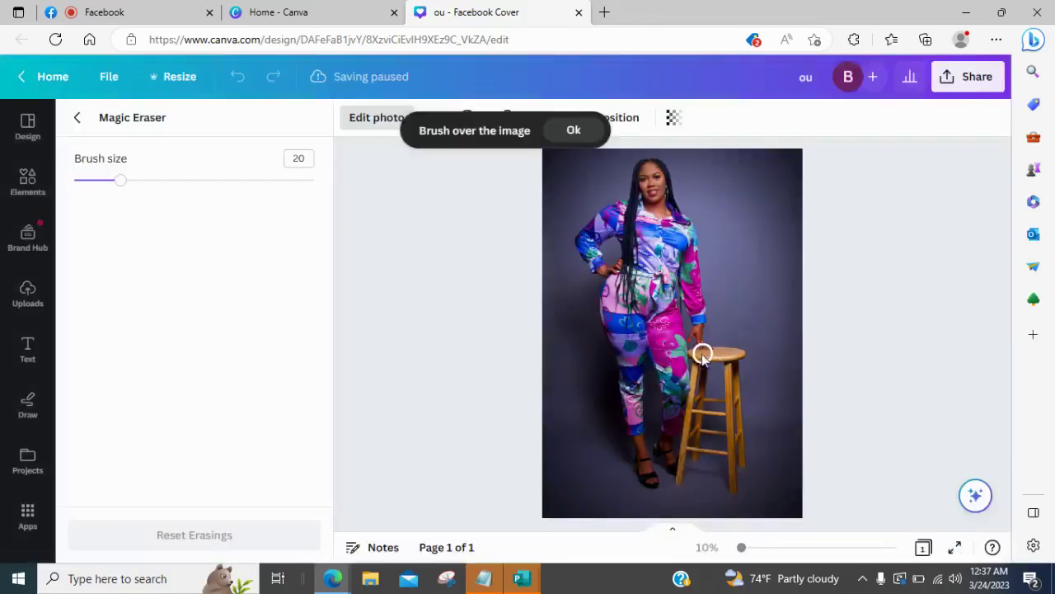
{"action": "mouse_move", "coordinate": [695, 357]}
{"action": "left_mouse_down"}
{"action": "mouse_move", "coordinate": [743, 361]}
{"action": "mouse_move", "coordinate": [730, 376]}
{"action": "mouse_move", "coordinate": [716, 347]}
{"action": "mouse_move", "coordinate": [687, 351]}
{"action": "mouse_move", "coordinate": [681, 414]}
{"action": "left_mouse_up"}
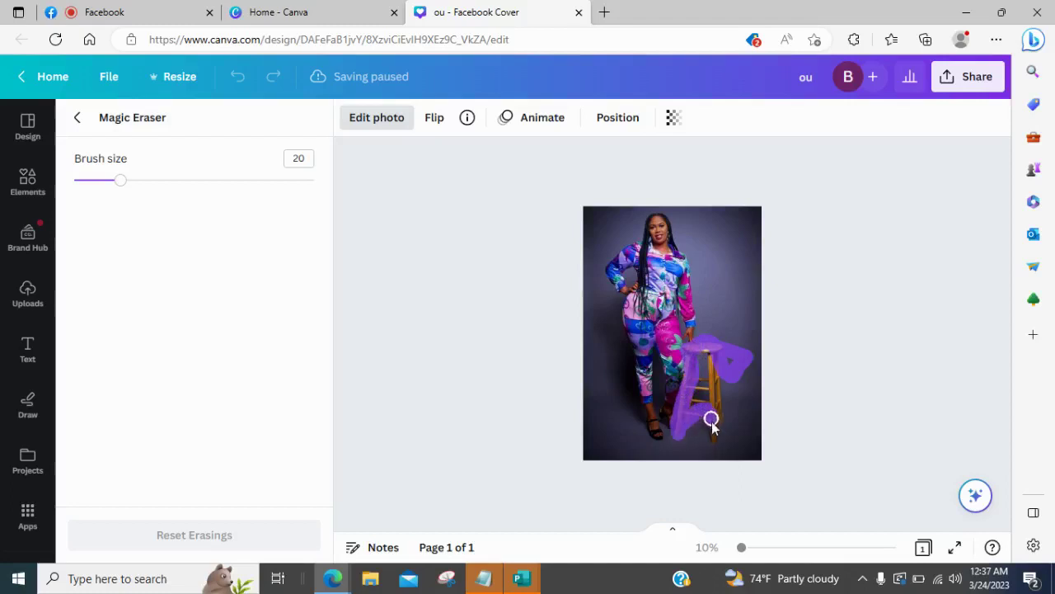
{"action": "left_click_drag", "start_coordinate": [713, 432], "coordinate": [714, 366]}
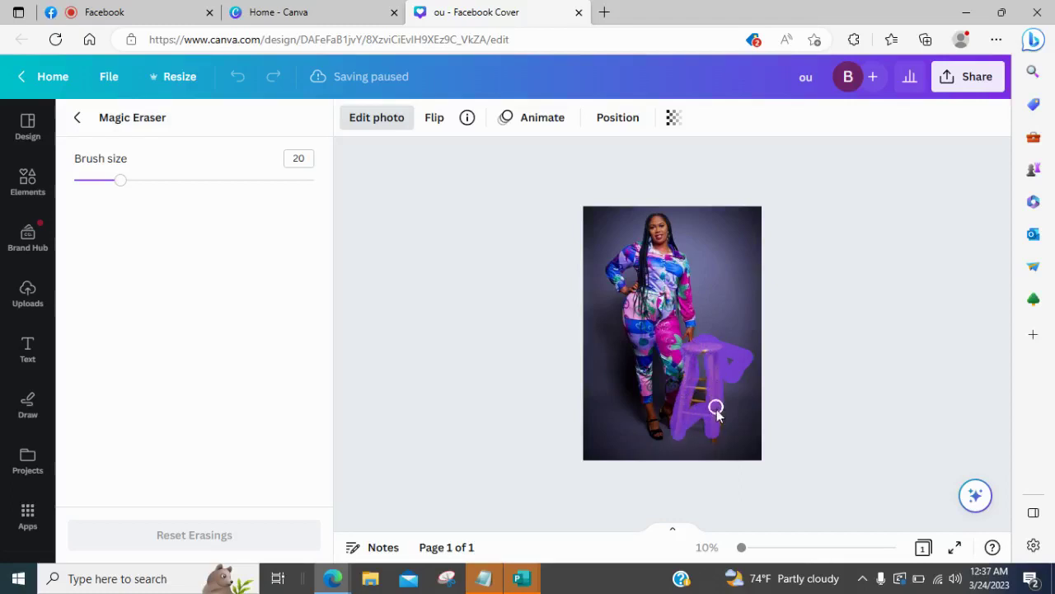
{"action": "left_click_drag", "start_coordinate": [716, 440], "coordinate": [701, 390]}
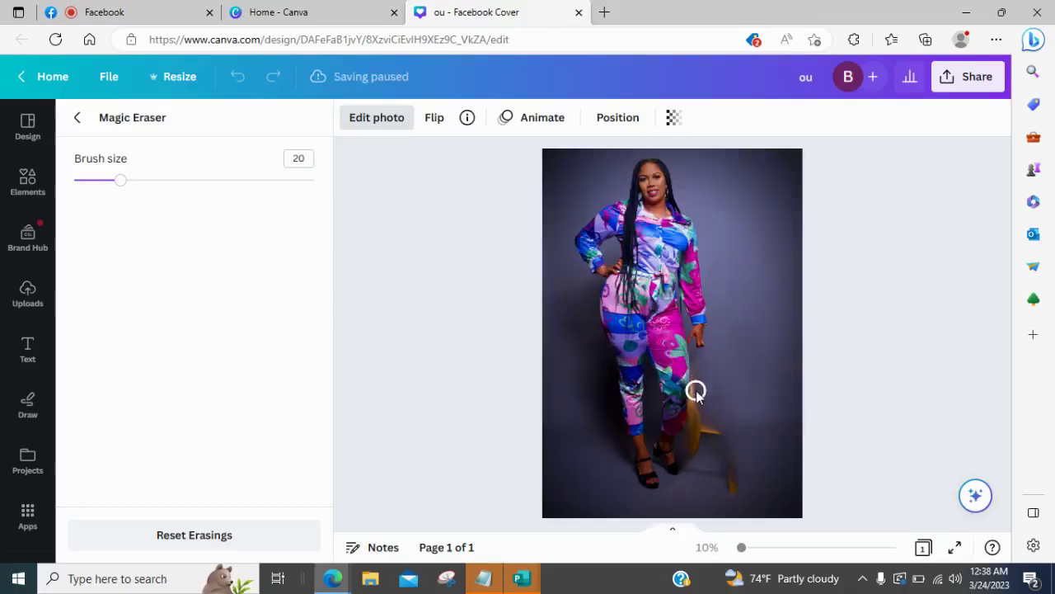
- Erase the leftover stool traces beside the woman's leg and a spot on the backdrop, and leave Magic Eraser
{"action": "mouse_move", "coordinate": [698, 398]}
{"action": "left_mouse_down"}
{"action": "mouse_move", "coordinate": [700, 449]}
{"action": "mouse_move", "coordinate": [697, 429]}
{"action": "mouse_move", "coordinate": [723, 447]}
{"action": "mouse_move", "coordinate": [733, 485]}
{"action": "mouse_move", "coordinate": [696, 428]}
{"action": "mouse_move", "coordinate": [701, 403]}
{"action": "left_mouse_up"}
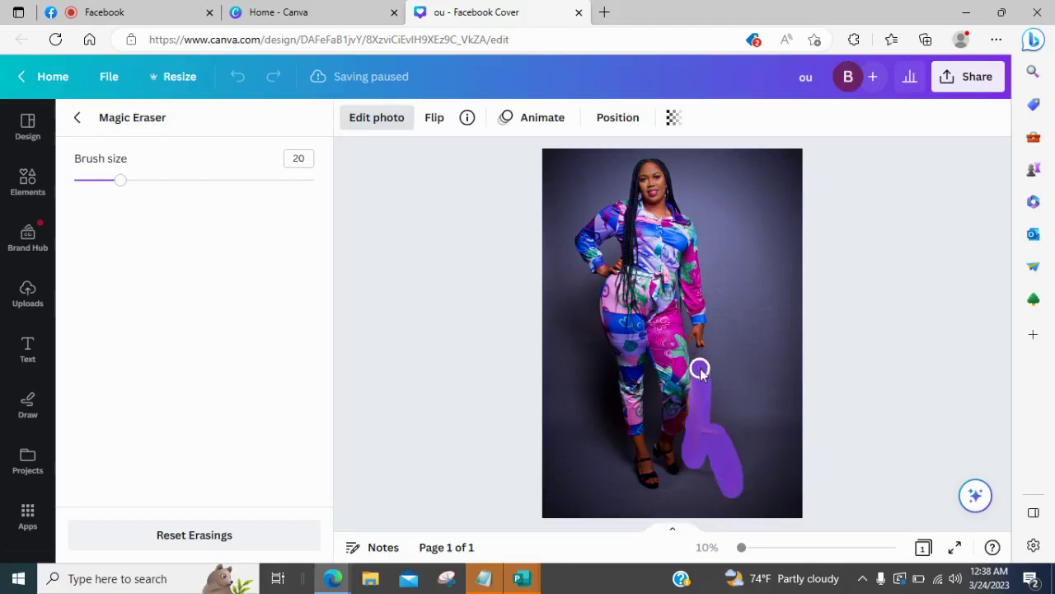
{"action": "left_click_drag", "start_coordinate": [698, 361], "coordinate": [700, 362]}
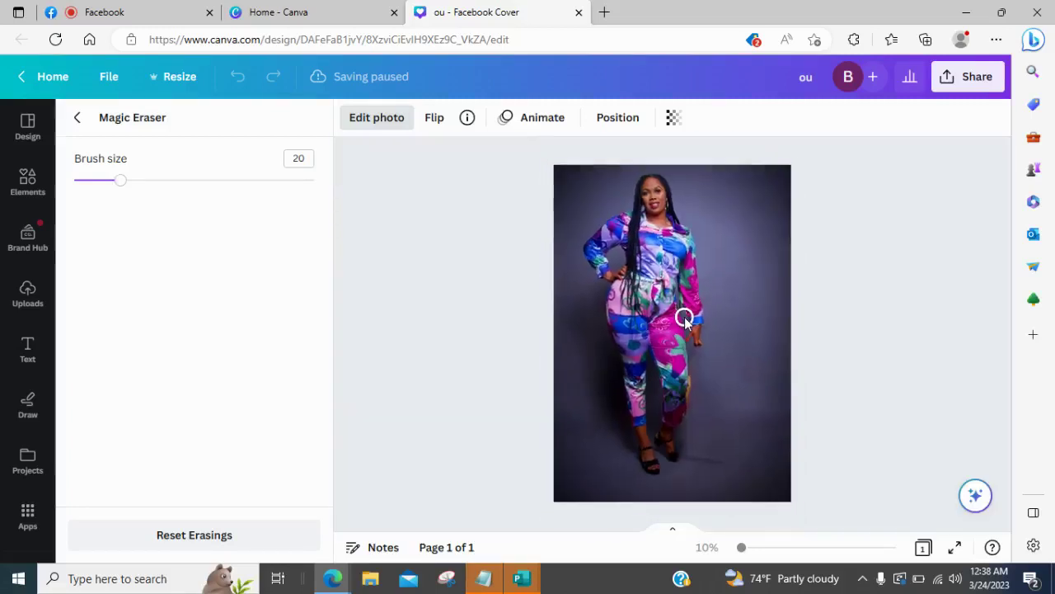
{"action": "left_click", "coordinate": [730, 224]}
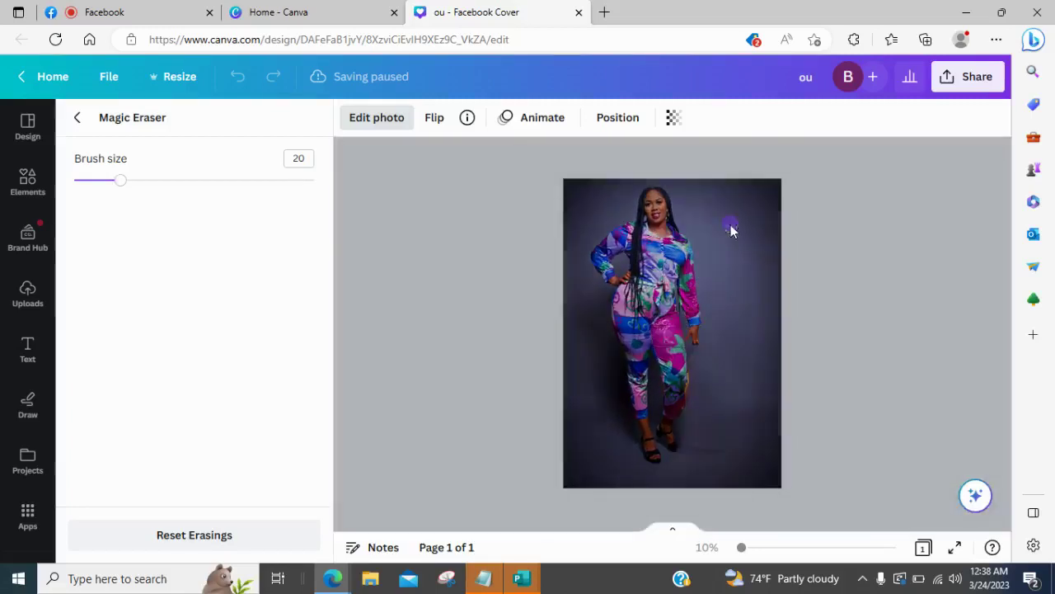
{"action": "left_click", "coordinate": [76, 118]}
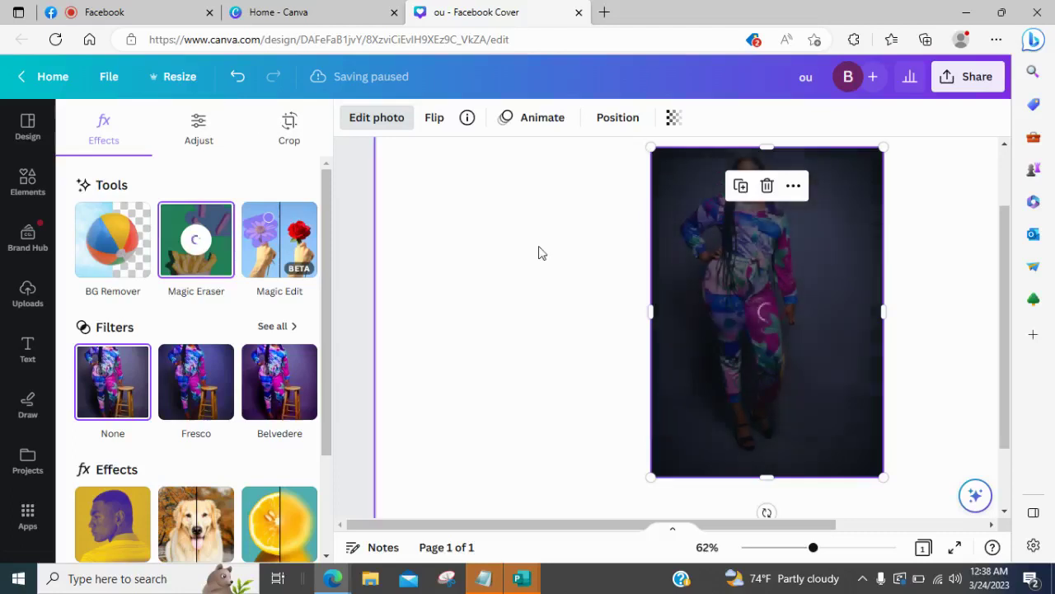
- Replace the photo on the page with the uploaded picture of two women looking at a laptop
{"action": "left_click", "coordinate": [495, 249]}
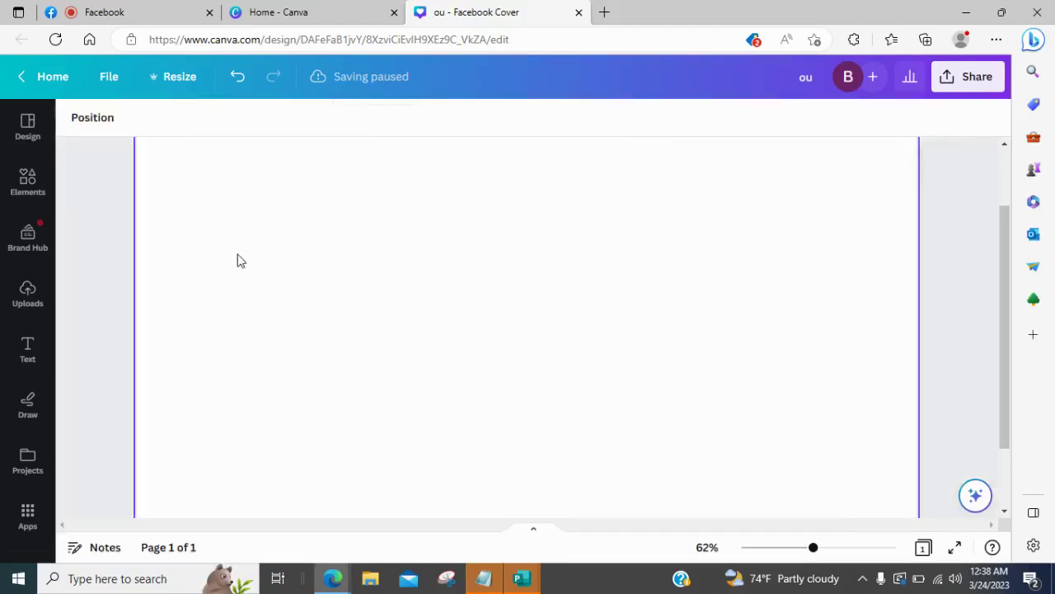
{"action": "left_click", "coordinate": [91, 284]}
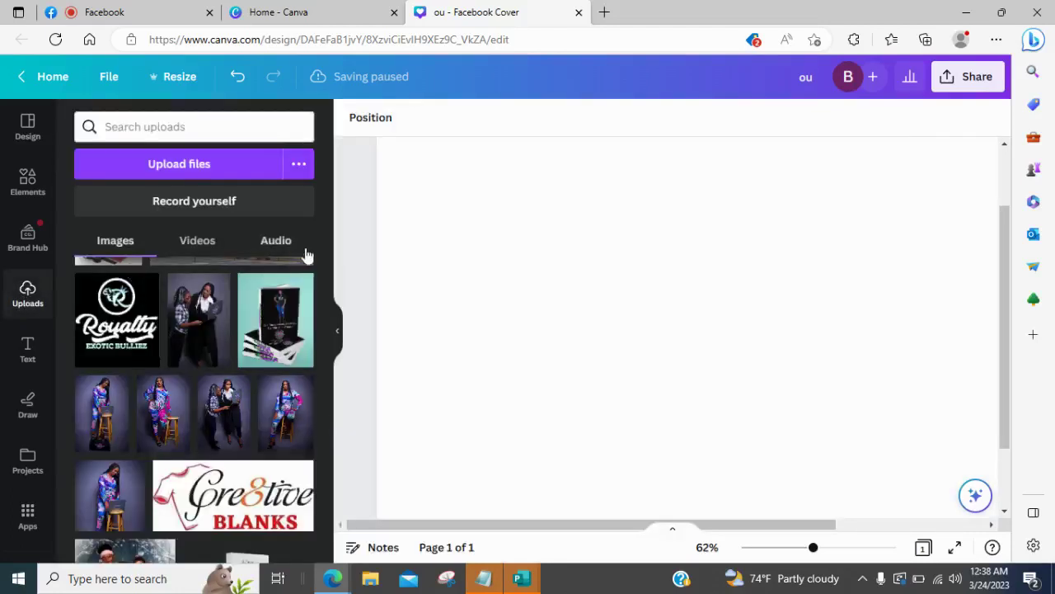
{"action": "left_click", "coordinate": [178, 322]}
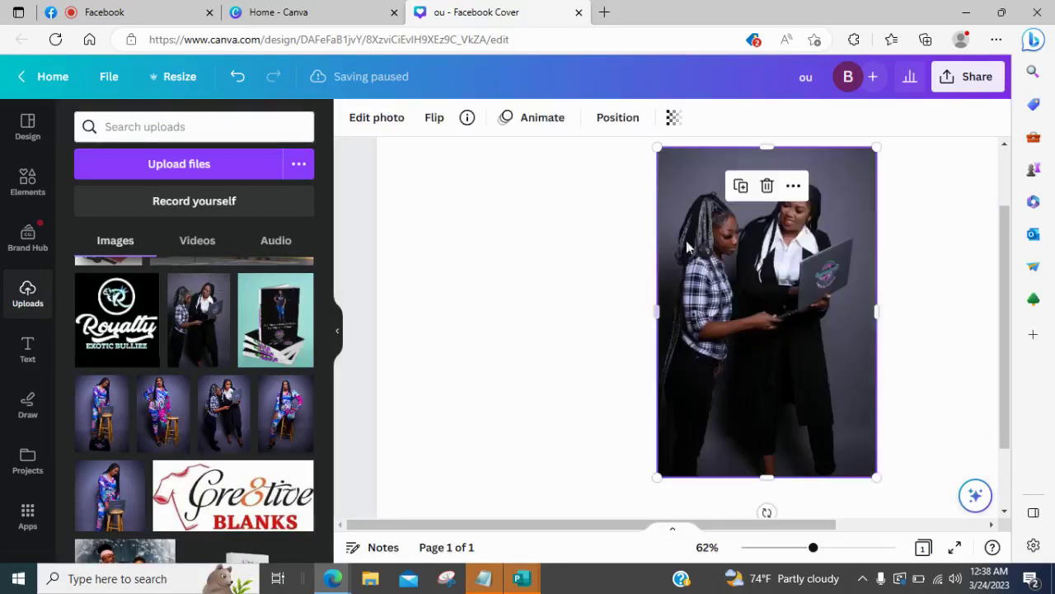
- Try to erase the woman in the plaid shirt with Magic Eraser at brush size 20
{"action": "left_click", "coordinate": [386, 124]}
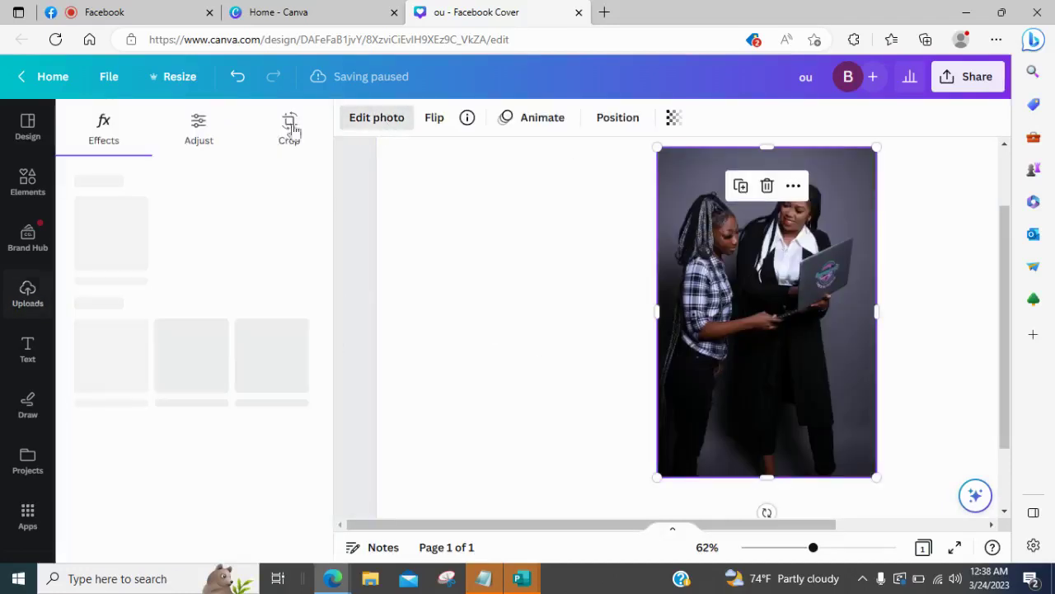
{"action": "left_click", "coordinate": [206, 243]}
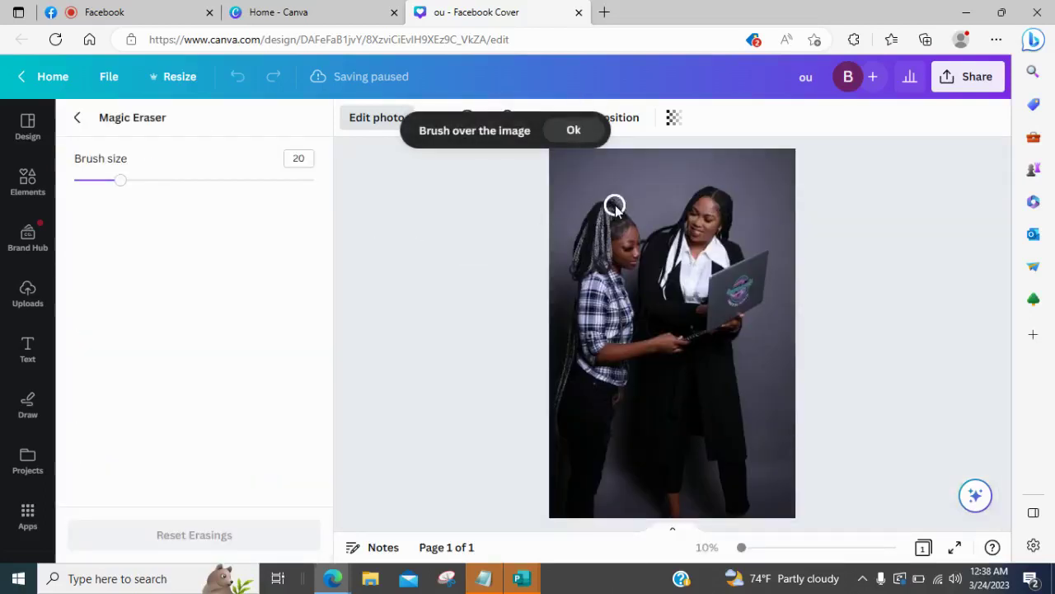
{"action": "mouse_move", "coordinate": [612, 209]}
{"action": "left_mouse_down"}
{"action": "mouse_move", "coordinate": [624, 343]}
{"action": "mouse_move", "coordinate": [673, 342]}
{"action": "mouse_move", "coordinate": [618, 348]}
{"action": "mouse_move", "coordinate": [622, 380]}
{"action": "mouse_move", "coordinate": [594, 505]}
{"action": "mouse_move", "coordinate": [558, 509]}
{"action": "mouse_move", "coordinate": [571, 423]}
{"action": "mouse_move", "coordinate": [562, 394]}
{"action": "mouse_move", "coordinate": [553, 438]}
{"action": "mouse_move", "coordinate": [577, 414]}
{"action": "mouse_move", "coordinate": [580, 494]}
{"action": "mouse_move", "coordinate": [597, 373]}
{"action": "mouse_move", "coordinate": [595, 245]}
{"action": "mouse_move", "coordinate": [616, 234]}
{"action": "mouse_move", "coordinate": [605, 331]}
{"action": "mouse_move", "coordinate": [565, 382]}
{"action": "mouse_move", "coordinate": [590, 304]}
{"action": "mouse_move", "coordinate": [583, 247]}
{"action": "mouse_move", "coordinate": [602, 216]}
{"action": "mouse_move", "coordinate": [575, 255]}
{"action": "mouse_move", "coordinate": [579, 313]}
{"action": "left_mouse_up"}
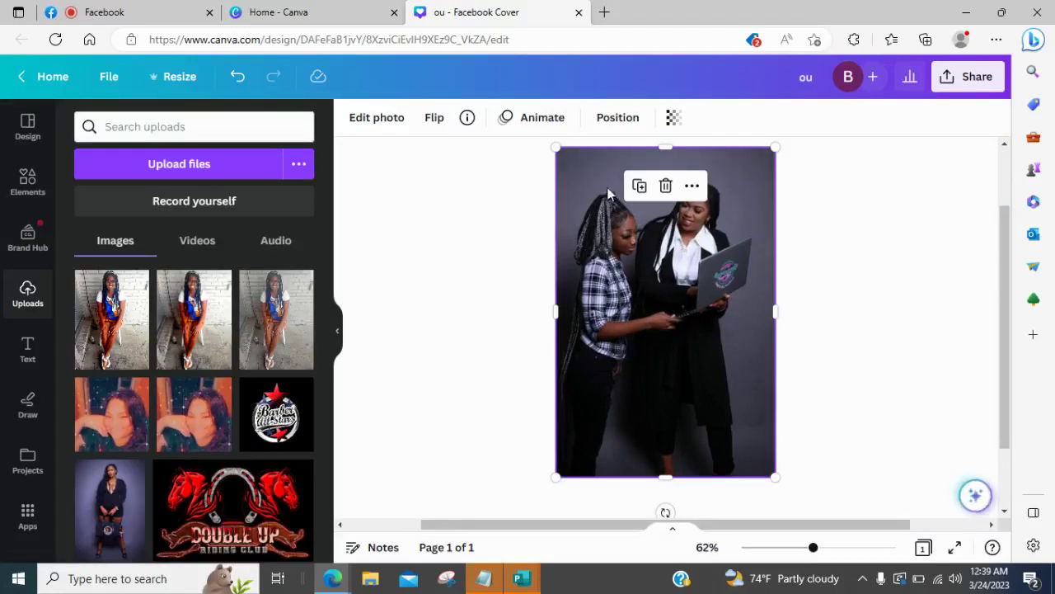
- Reopen Magic Eraser for the two-women photo and brush over the whole woman in the plaid shirt at brush size 20
{"action": "left_click", "coordinate": [359, 113]}
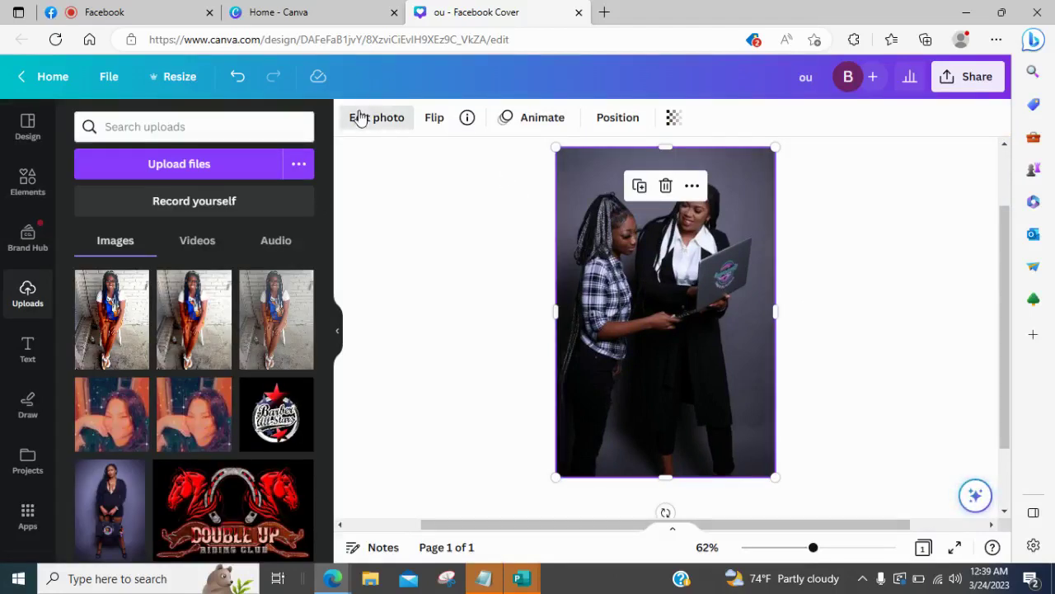
{"action": "left_click", "coordinate": [197, 241]}
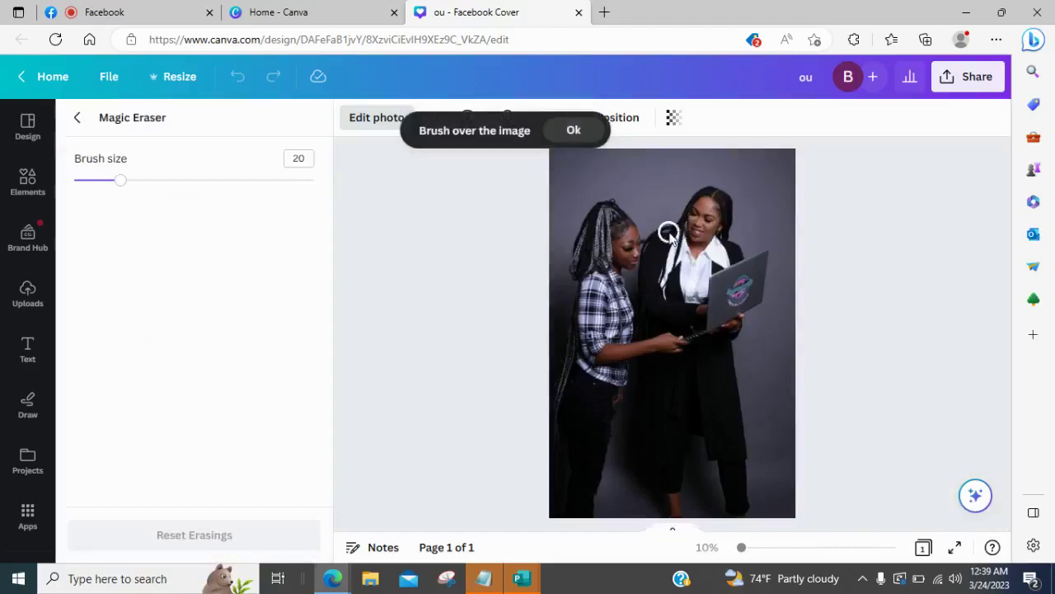
{"action": "mouse_move", "coordinate": [612, 206]}
{"action": "left_mouse_down"}
{"action": "mouse_move", "coordinate": [633, 253]}
{"action": "mouse_move", "coordinate": [618, 264]}
{"action": "mouse_move", "coordinate": [621, 326]}
{"action": "mouse_move", "coordinate": [590, 502]}
{"action": "mouse_move", "coordinate": [558, 511]}
{"action": "mouse_move", "coordinate": [578, 224]}
{"action": "mouse_move", "coordinate": [609, 195]}
{"action": "mouse_move", "coordinate": [606, 256]}
{"action": "mouse_move", "coordinate": [593, 238]}
{"action": "mouse_move", "coordinate": [615, 240]}
{"action": "mouse_move", "coordinate": [614, 262]}
{"action": "mouse_move", "coordinate": [589, 314]}
{"action": "mouse_move", "coordinate": [591, 382]}
{"action": "mouse_move", "coordinate": [607, 305]}
{"action": "mouse_move", "coordinate": [599, 357]}
{"action": "mouse_move", "coordinate": [588, 364]}
{"action": "mouse_move", "coordinate": [591, 318]}
{"action": "mouse_move", "coordinate": [582, 354]}
{"action": "mouse_move", "coordinate": [574, 488]}
{"action": "mouse_move", "coordinate": [592, 392]}
{"action": "mouse_move", "coordinate": [618, 374]}
{"action": "left_mouse_up"}
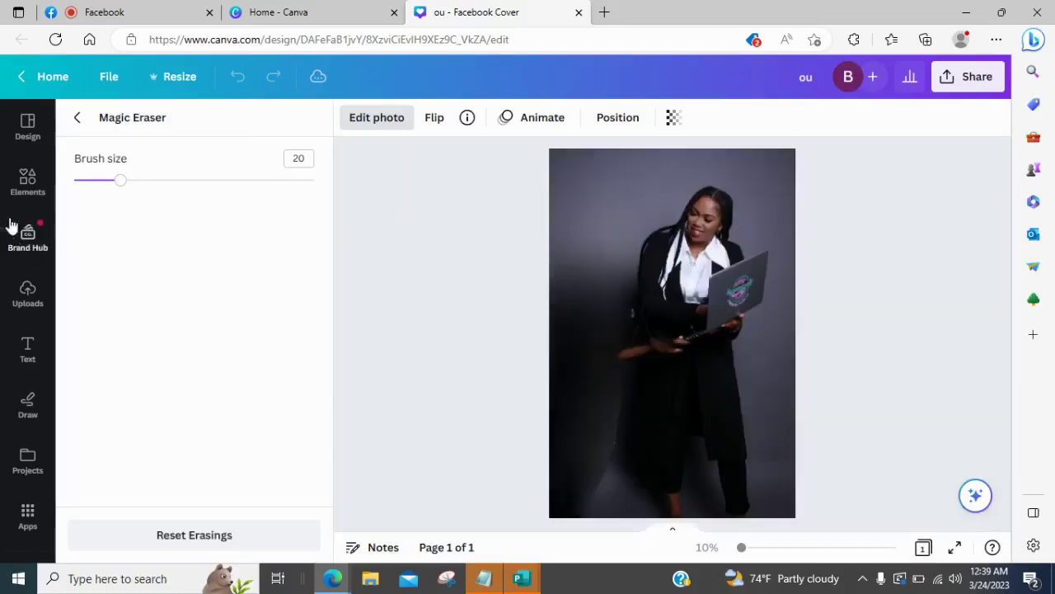
- Reduce the eraser brush size to 7 and erase the leftover forearm and hand beneath the laptop
{"action": "left_click", "coordinate": [103, 181]}
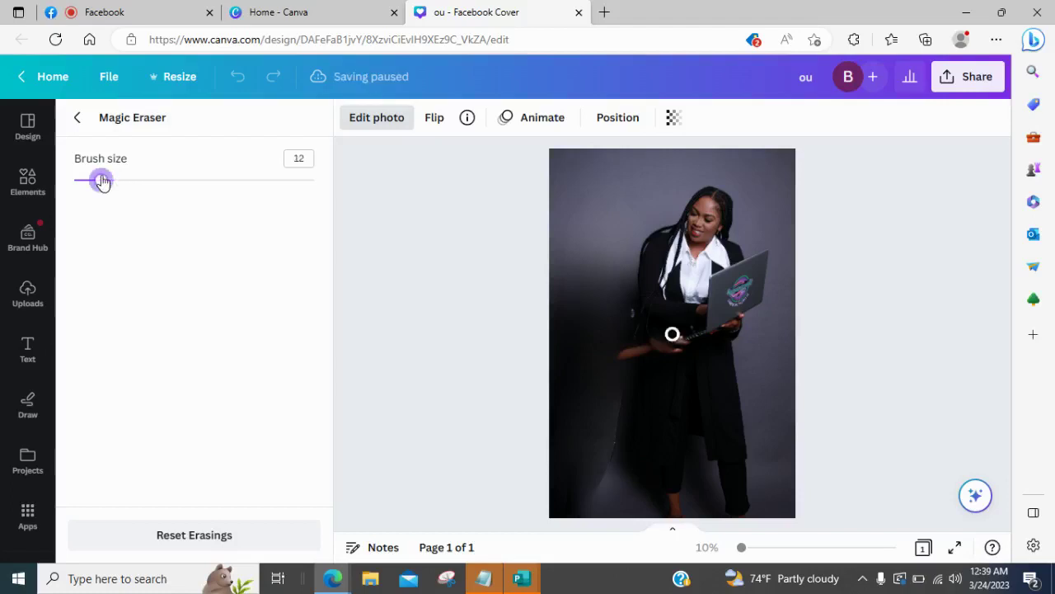
{"action": "left_click_drag", "start_coordinate": [102, 181], "coordinate": [89, 179]}
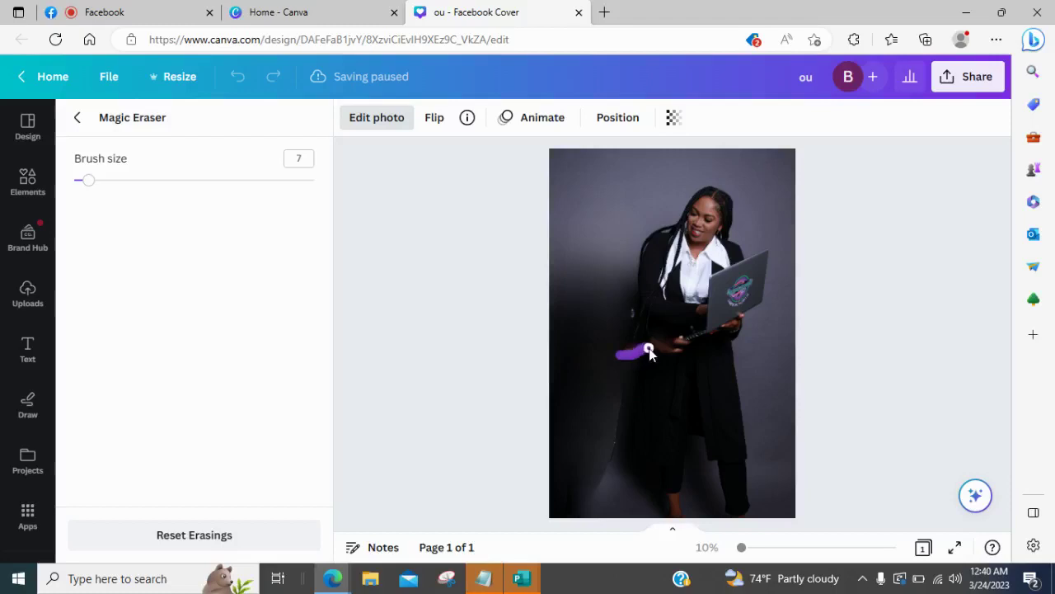
{"action": "left_click_drag", "start_coordinate": [649, 348], "coordinate": [659, 352]}
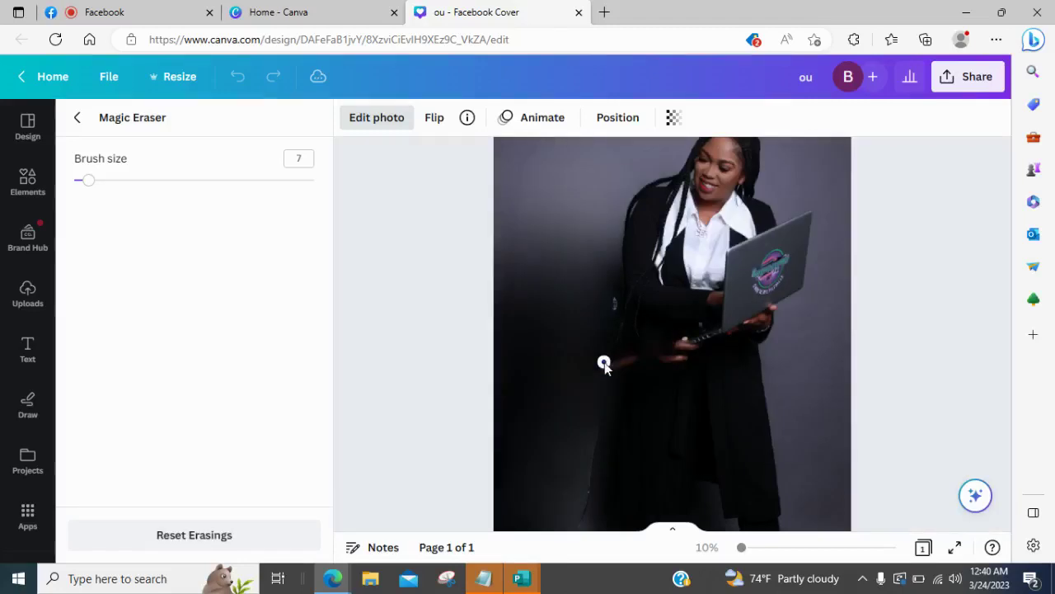
{"action": "left_click_drag", "start_coordinate": [604, 364], "coordinate": [691, 350]}
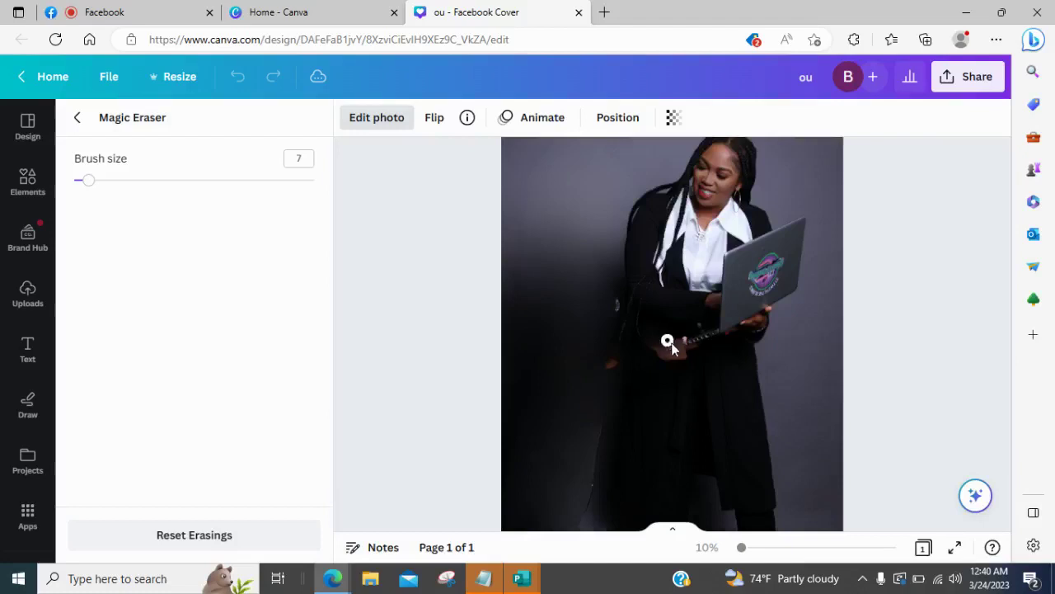
{"action": "mouse_move", "coordinate": [685, 357]}
{"action": "left_mouse_down"}
{"action": "mouse_move", "coordinate": [684, 346]}
{"action": "mouse_move", "coordinate": [697, 348]}
{"action": "mouse_move", "coordinate": [666, 347]}
{"action": "mouse_move", "coordinate": [676, 357]}
{"action": "mouse_move", "coordinate": [653, 347]}
{"action": "left_mouse_up"}
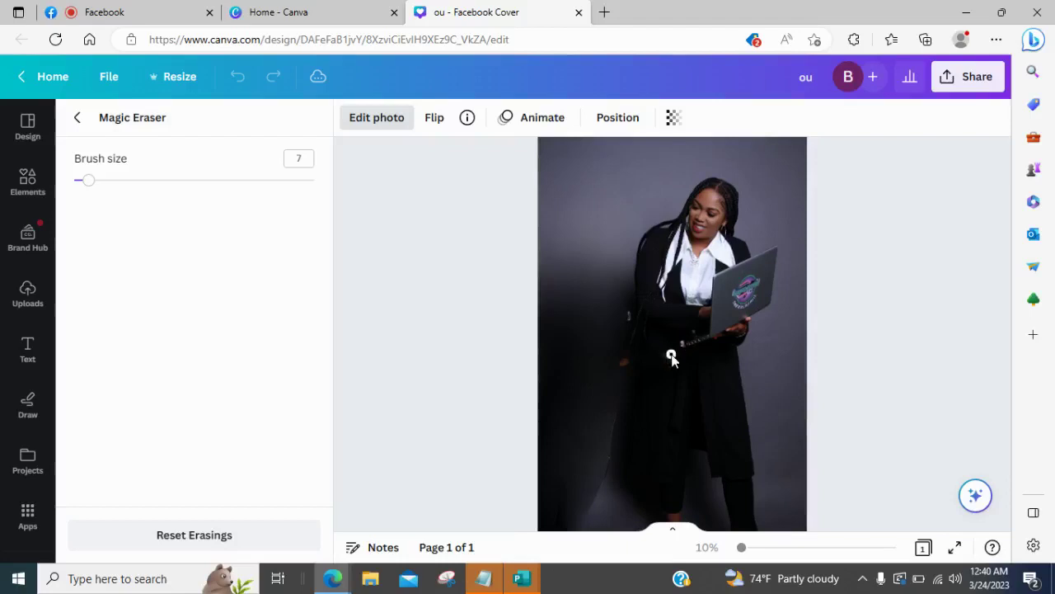
{"action": "left_click_drag", "start_coordinate": [667, 360], "coordinate": [675, 350]}
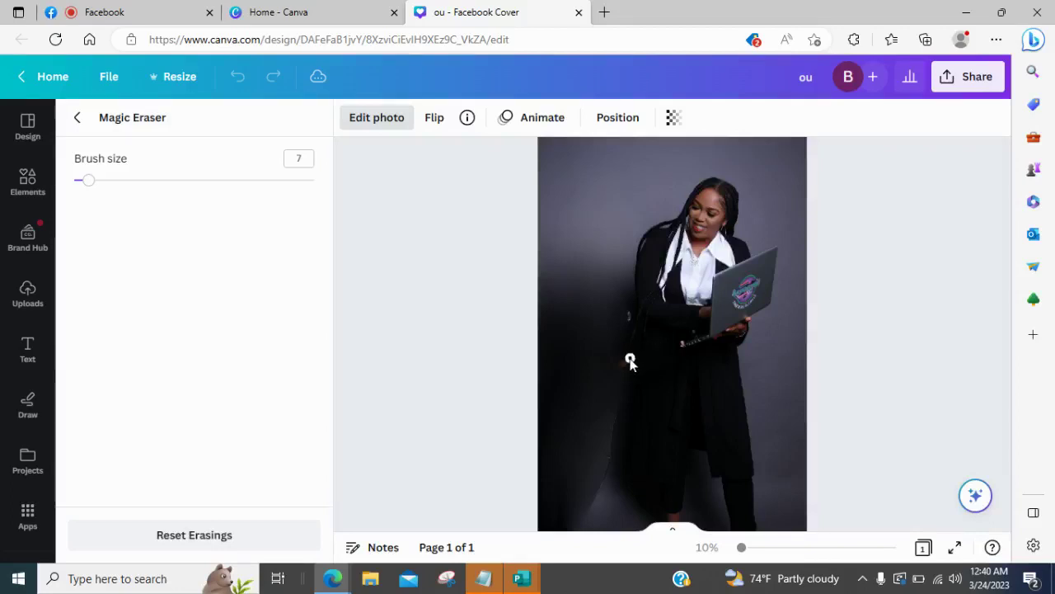
- Erase the remaining arm specks and the thin line beside the black coat, and leave Magic Eraser
{"action": "left_click", "coordinate": [625, 363]}
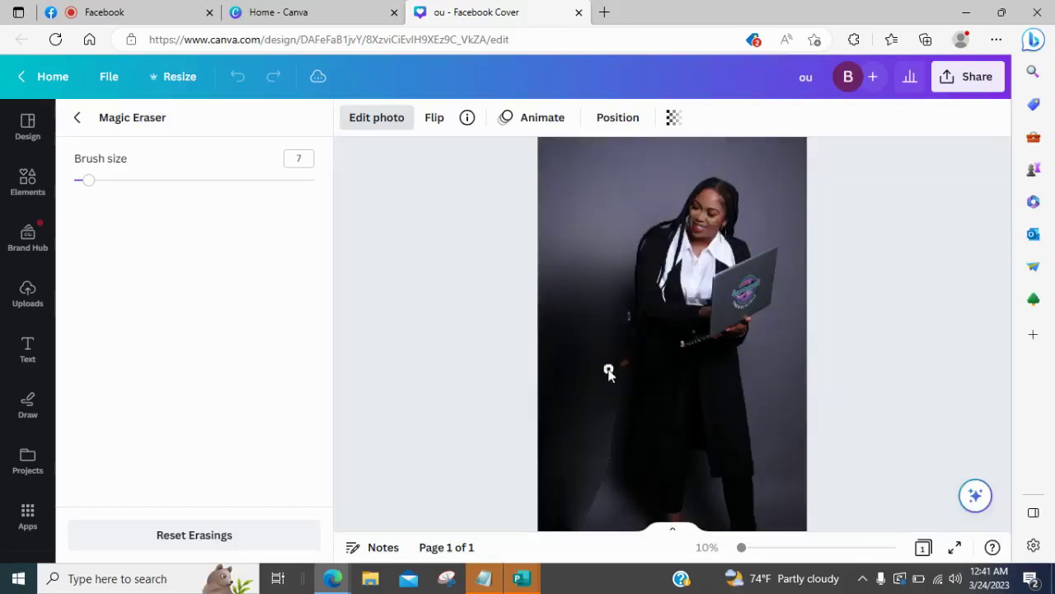
{"action": "left_click_drag", "start_coordinate": [625, 364], "coordinate": [632, 311]}
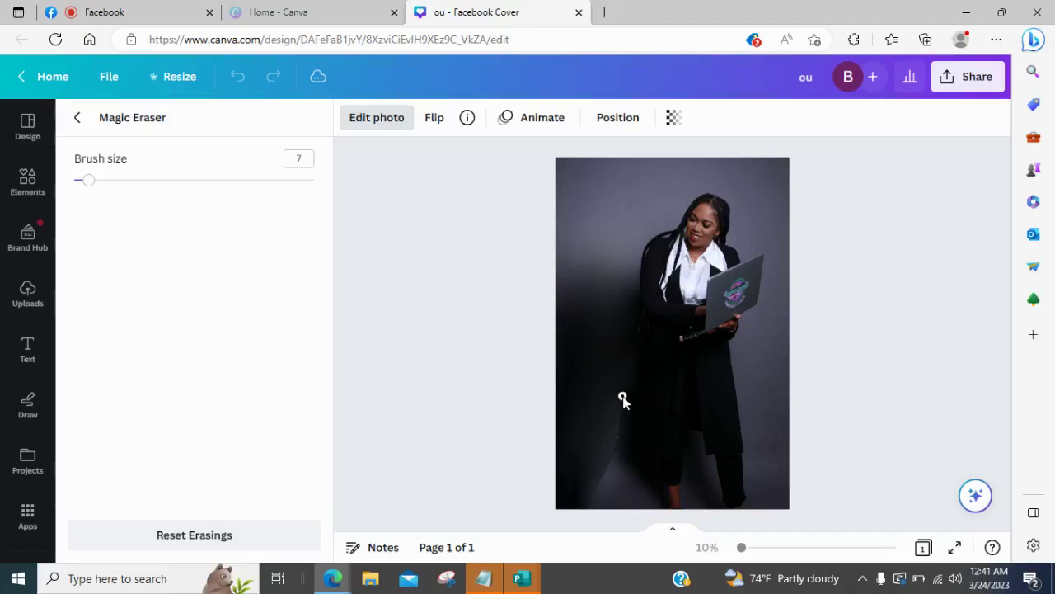
{"action": "left_click_drag", "start_coordinate": [623, 400], "coordinate": [616, 440]}
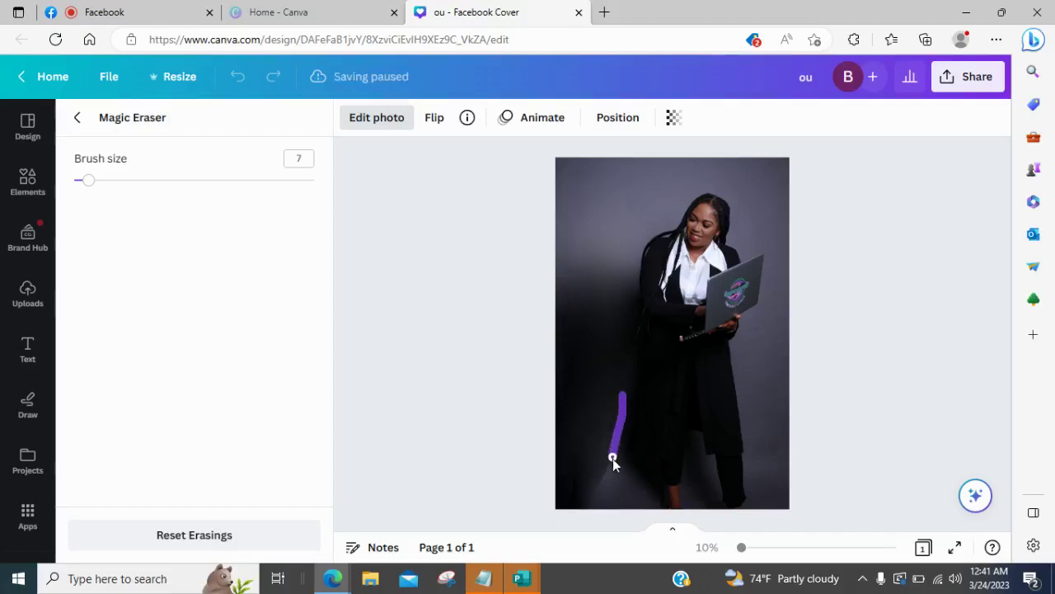
{"action": "left_click_drag", "start_coordinate": [602, 483], "coordinate": [583, 512]}
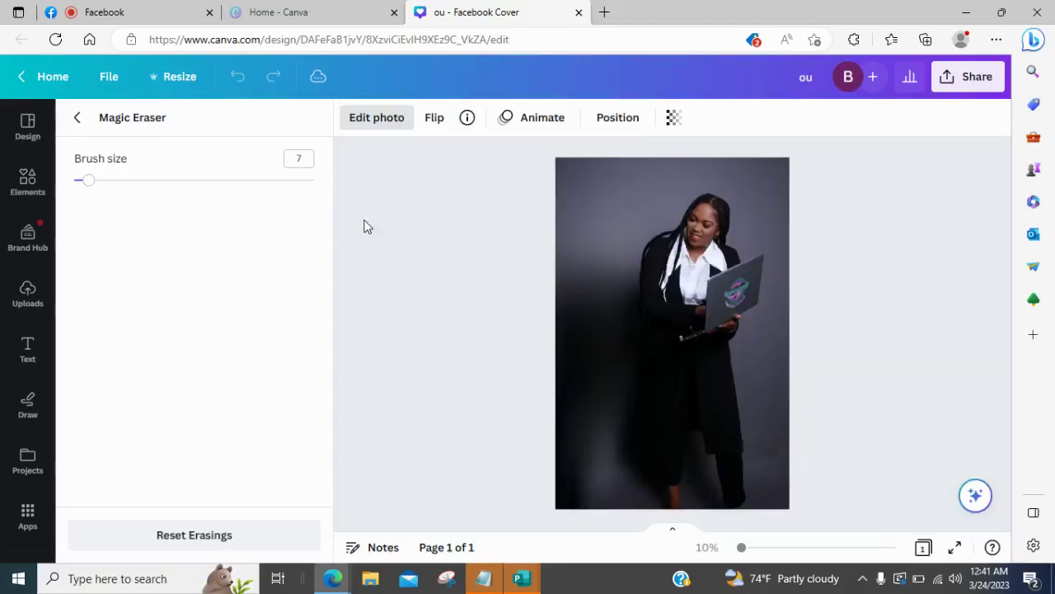
{"action": "left_click", "coordinate": [79, 118]}
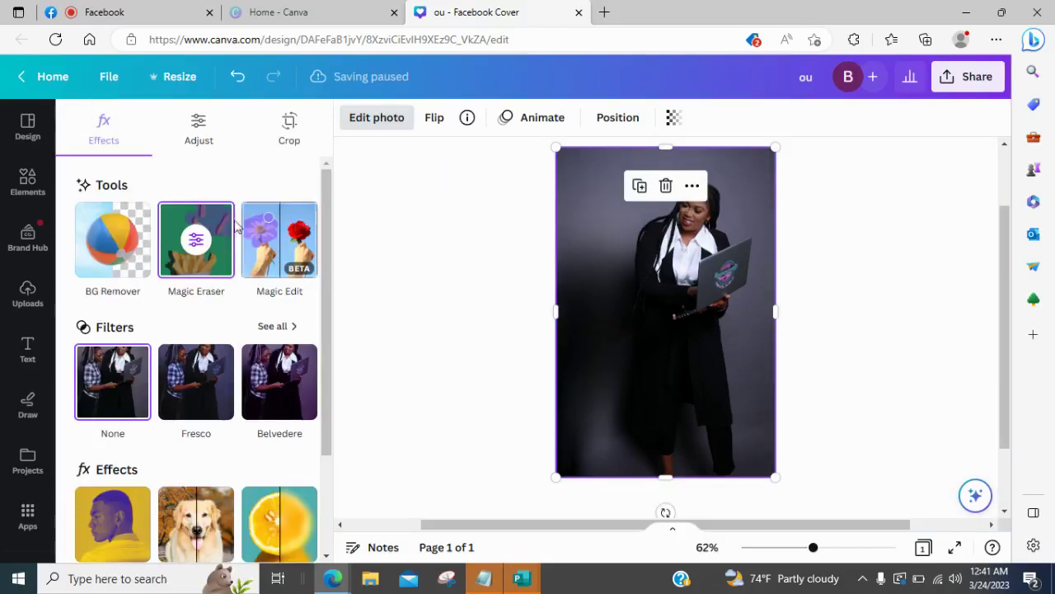
- Try BG Remover on the erased photo, accepting the reset of the Magic Eraser changes, and undo it
{"action": "left_click", "coordinate": [119, 238]}
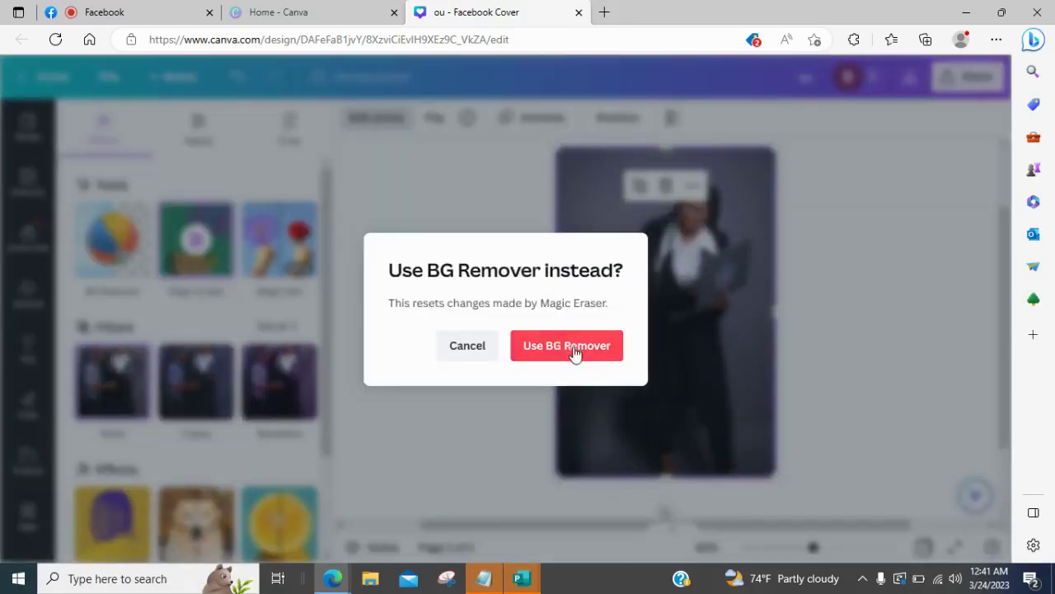
{"action": "left_click", "coordinate": [569, 347]}
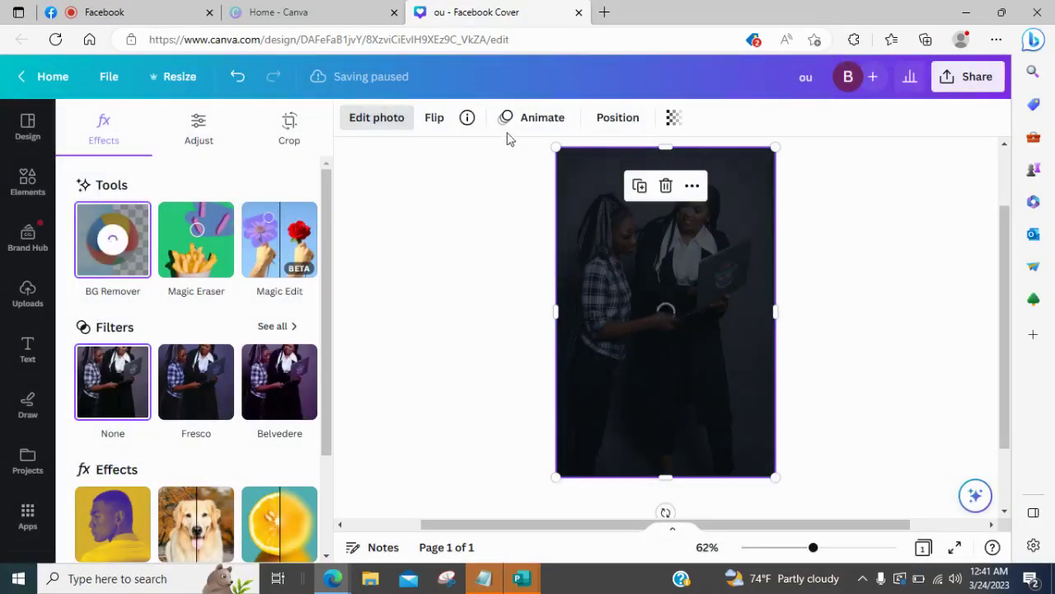
{"action": "left_click", "coordinate": [238, 76]}
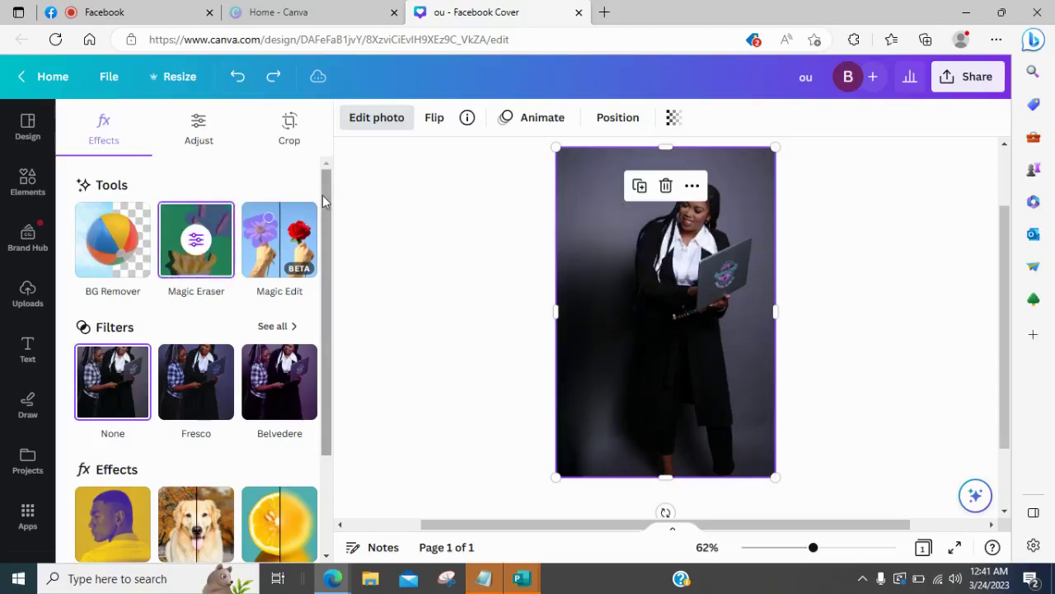
- Request BG Remover again, decline the reset of the Magic Eraser changes, and deselect the photo
{"action": "left_click", "coordinate": [126, 243]}
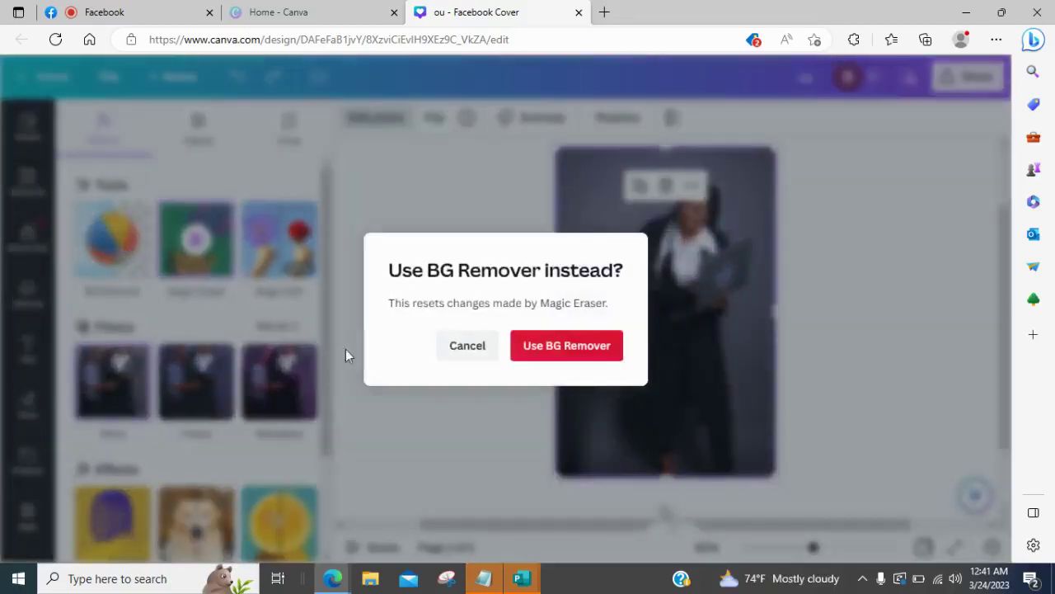
{"action": "left_click", "coordinate": [487, 361]}
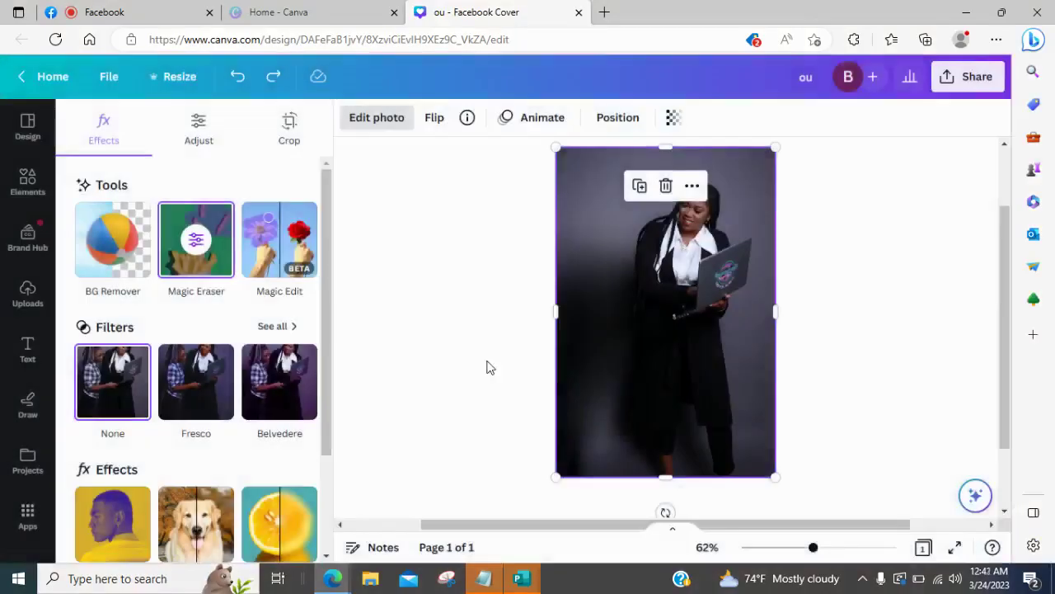
{"action": "left_click", "coordinate": [824, 285]}
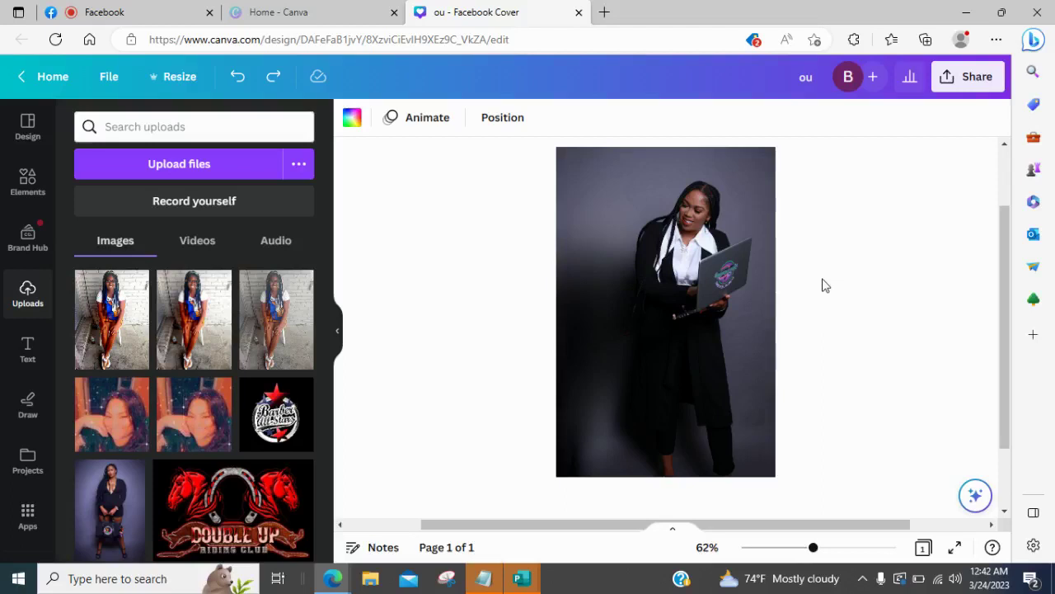
- Add the original photo of the two women with the laptop from the uploaded images to the page
{"action": "left_click_drag", "start_coordinate": [1004, 286], "coordinate": [1015, 255]}
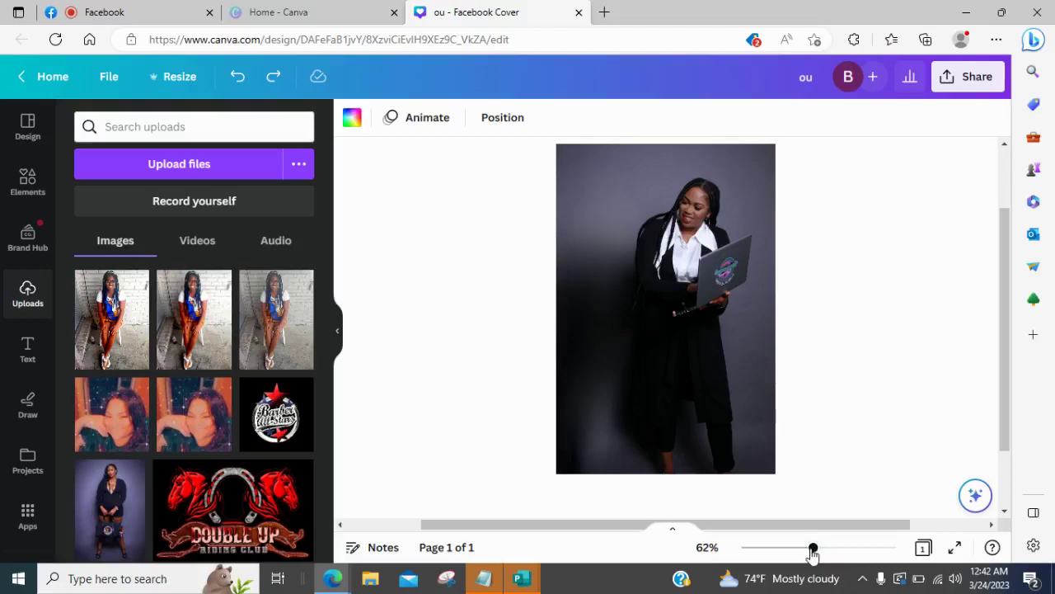
{"action": "mouse_move", "coordinate": [812, 551]}
{"action": "left_mouse_down"}
{"action": "mouse_move", "coordinate": [846, 549]}
{"action": "mouse_move", "coordinate": [822, 547]}
{"action": "left_mouse_up"}
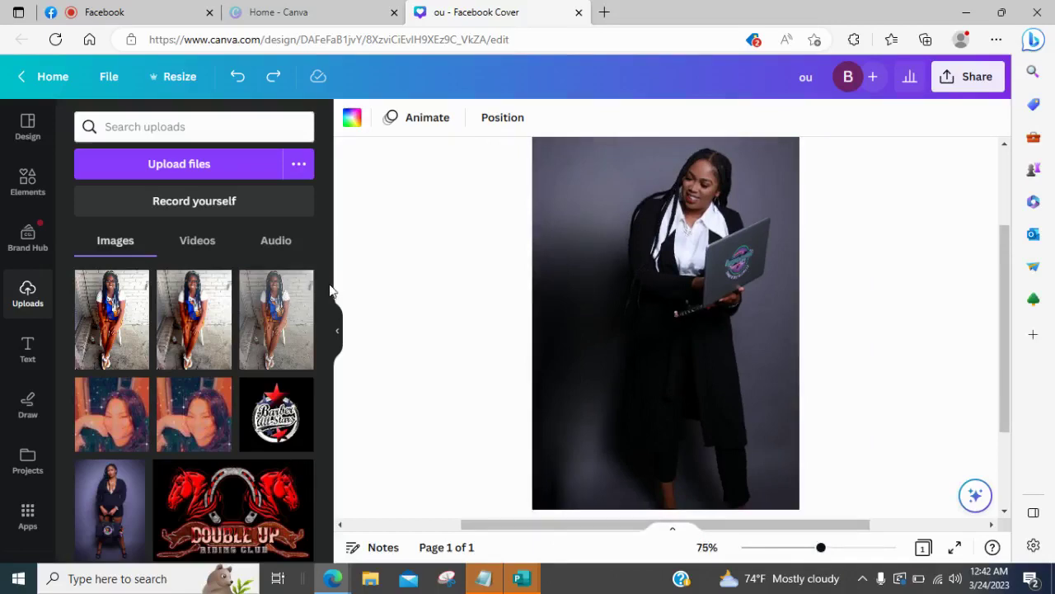
{"action": "left_click_drag", "start_coordinate": [326, 270], "coordinate": [346, 437]}
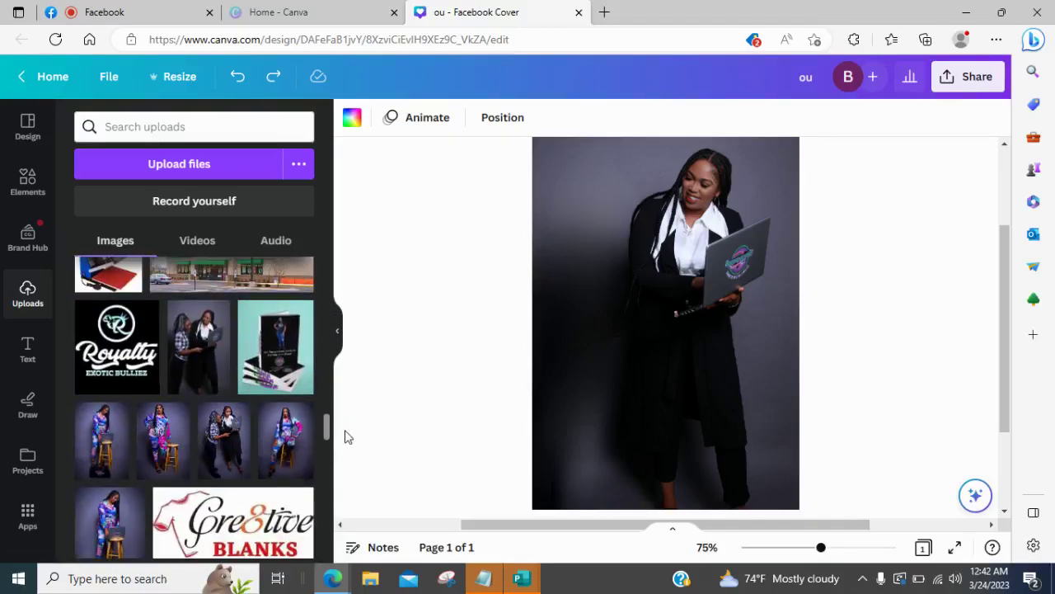
{"action": "left_click", "coordinate": [196, 371]}
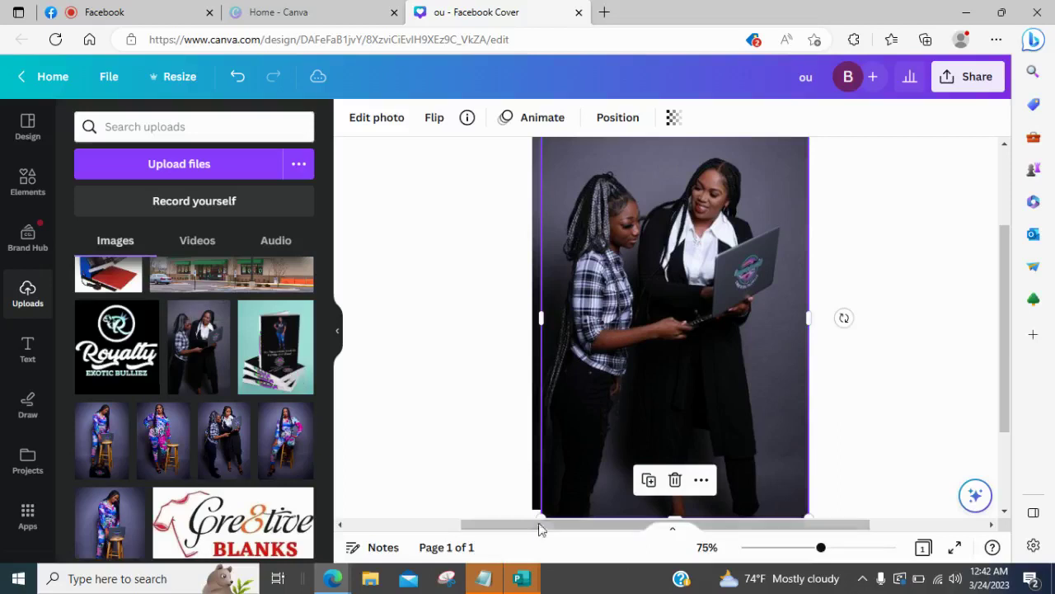
- Shrink the original two-women photo to a small inset, place it over the edited photo's lower-left corner, and deselect it
{"action": "left_click_drag", "start_coordinate": [542, 514], "coordinate": [640, 481]}
{"action": "left_click", "coordinate": [626, 275]}
{"action": "left_click", "coordinate": [627, 282]}
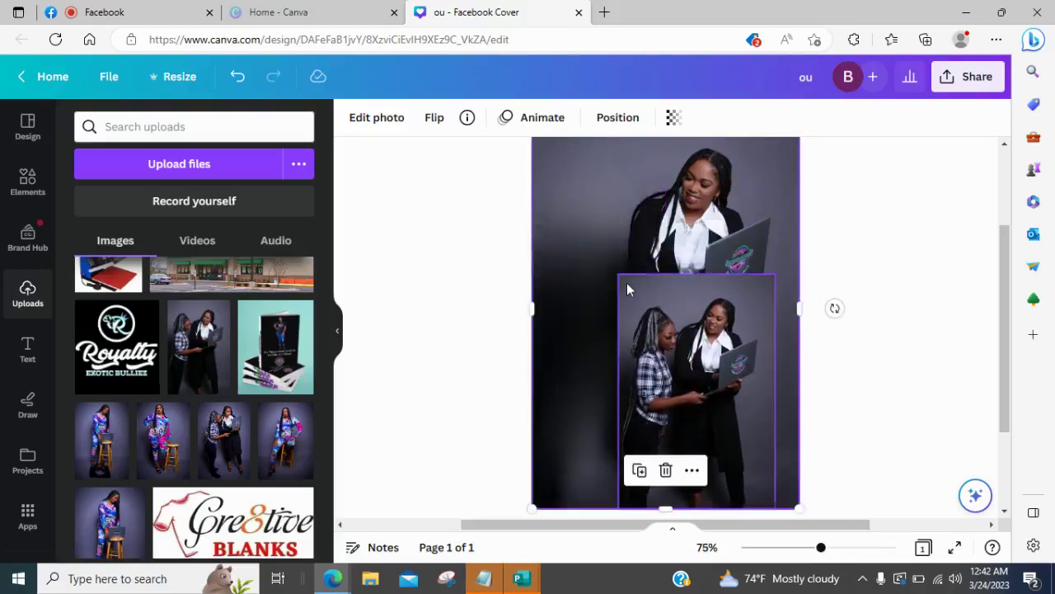
{"action": "left_click_drag", "start_coordinate": [619, 276], "coordinate": [673, 355]}
{"action": "left_click_drag", "start_coordinate": [708, 390], "coordinate": [575, 379]}
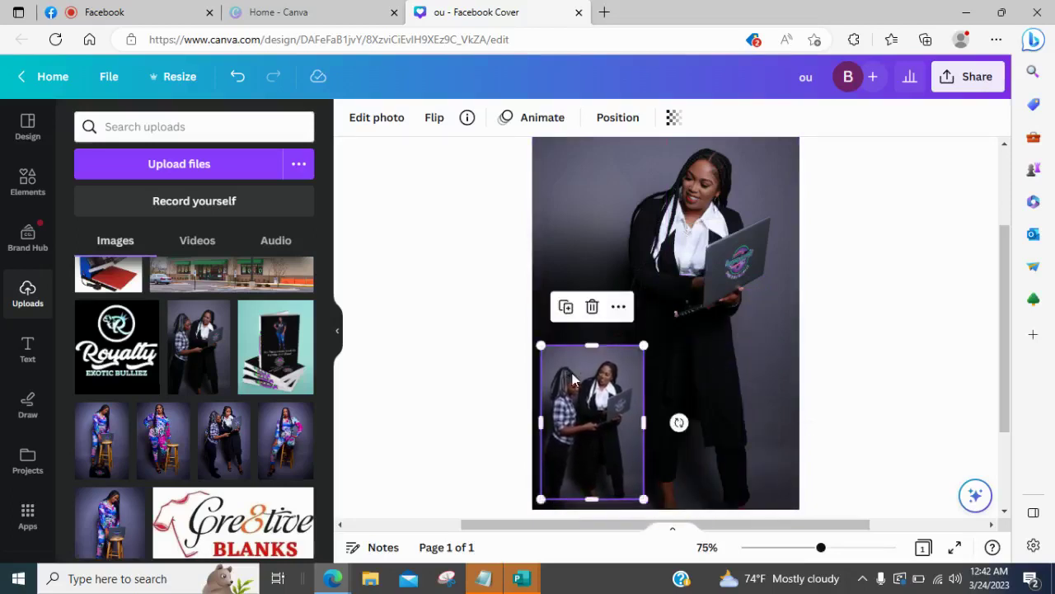
{"action": "left_click", "coordinate": [885, 343]}
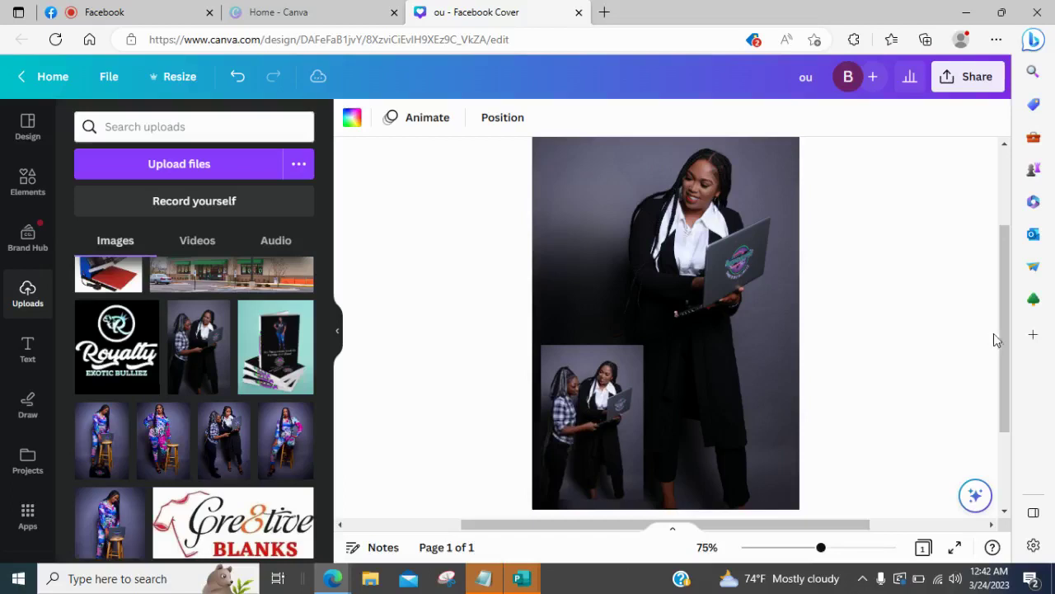
{"action": "left_click_drag", "start_coordinate": [1001, 338], "coordinate": [979, 339]}
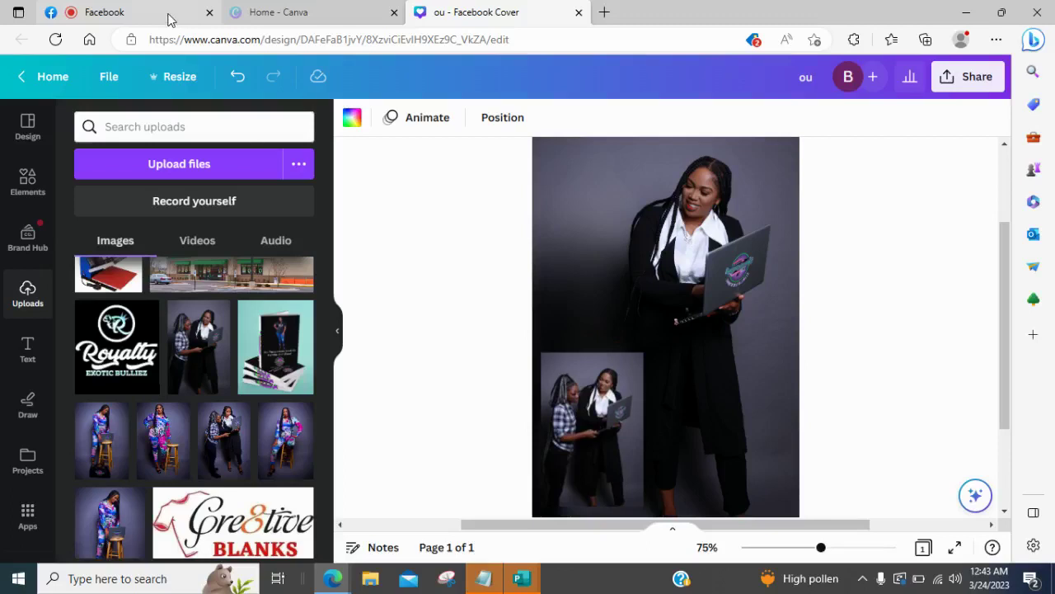
- Switch to the Facebook live dashboard and request to end the live video
{"action": "mouse_move", "coordinate": [169, 18]}
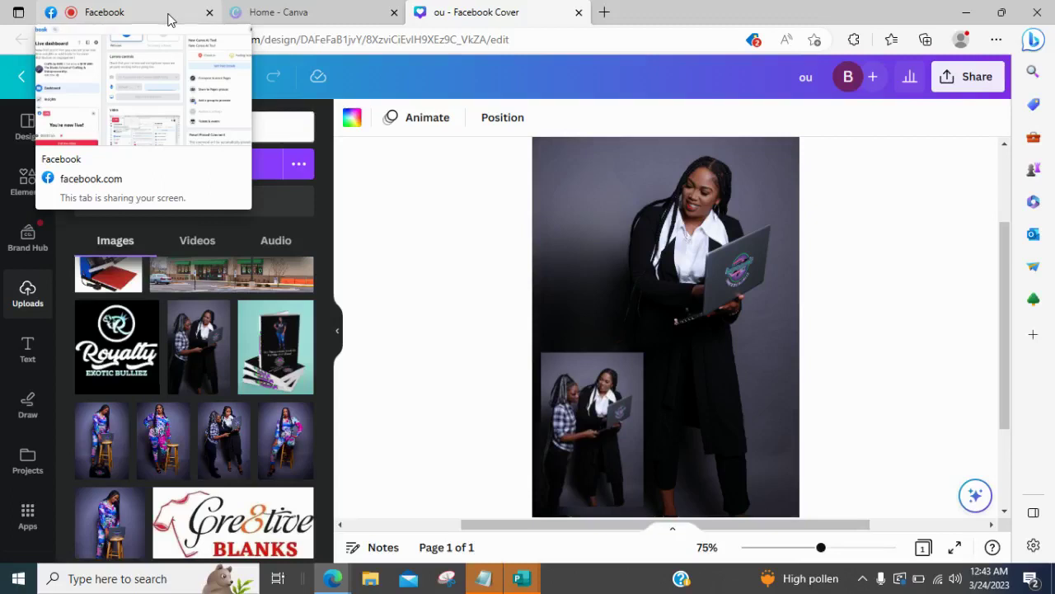
{"action": "left_click", "coordinate": [168, 18]}
{"action": "left_click", "coordinate": [233, 544]}
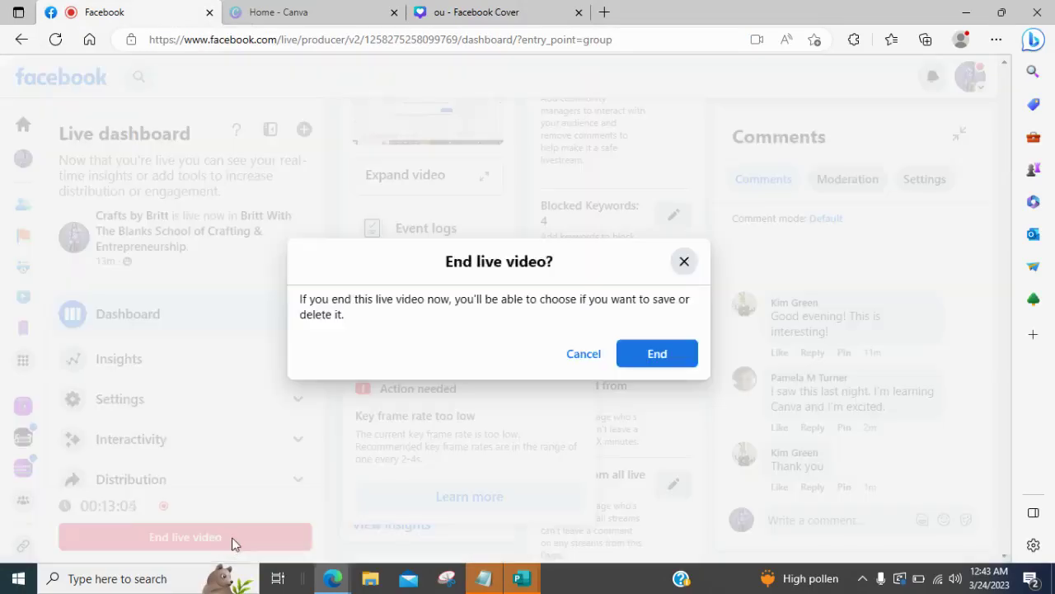